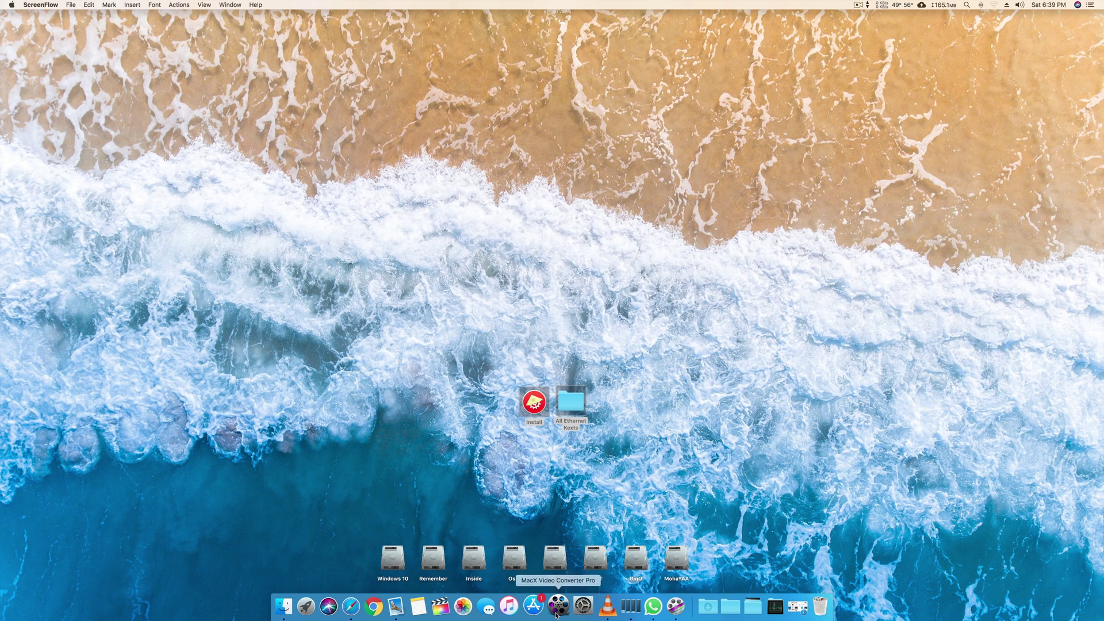
# Check the connection status of Ethernet and Ethernet 2 in the Network preferences.
pyautogui.click(580, 607)
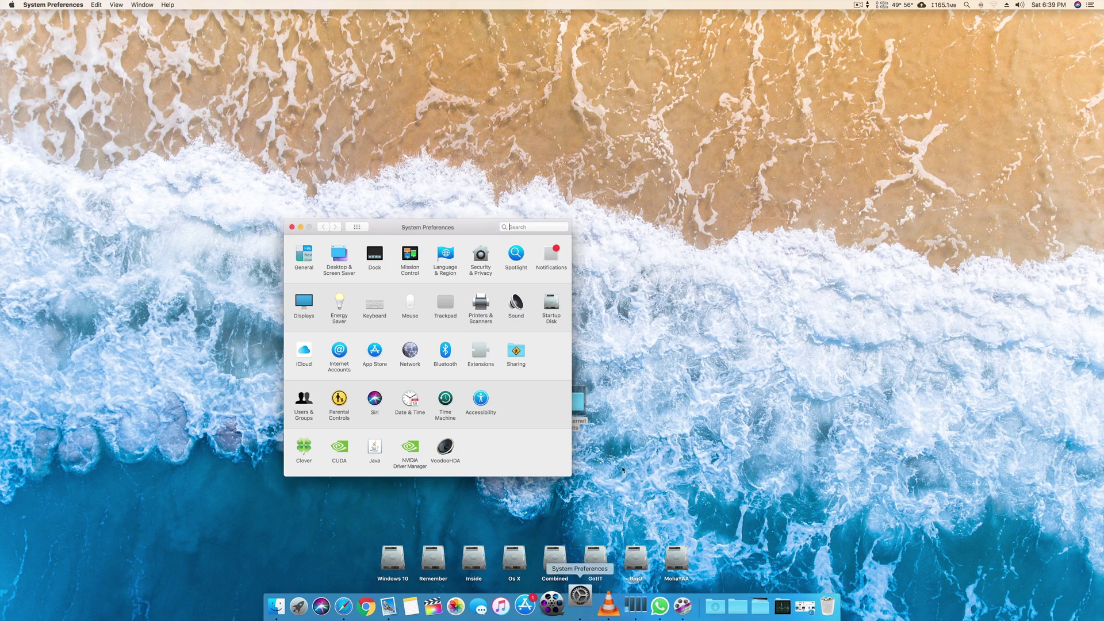
pyautogui.click(417, 354)
pyautogui.click(357, 323)
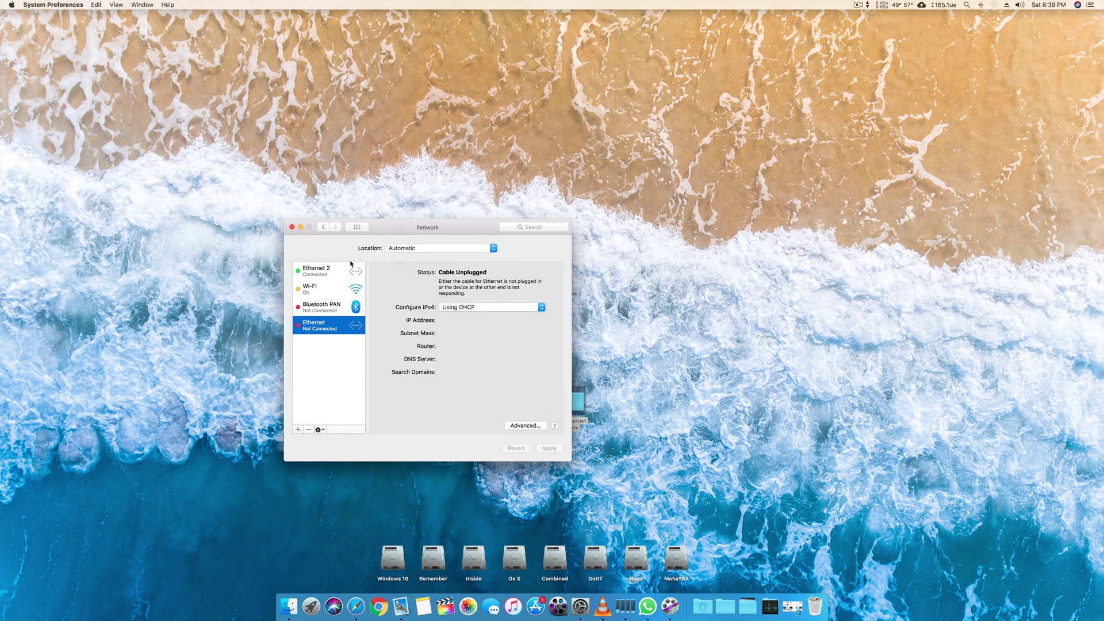
pyautogui.click(323, 270)
pyautogui.click(323, 325)
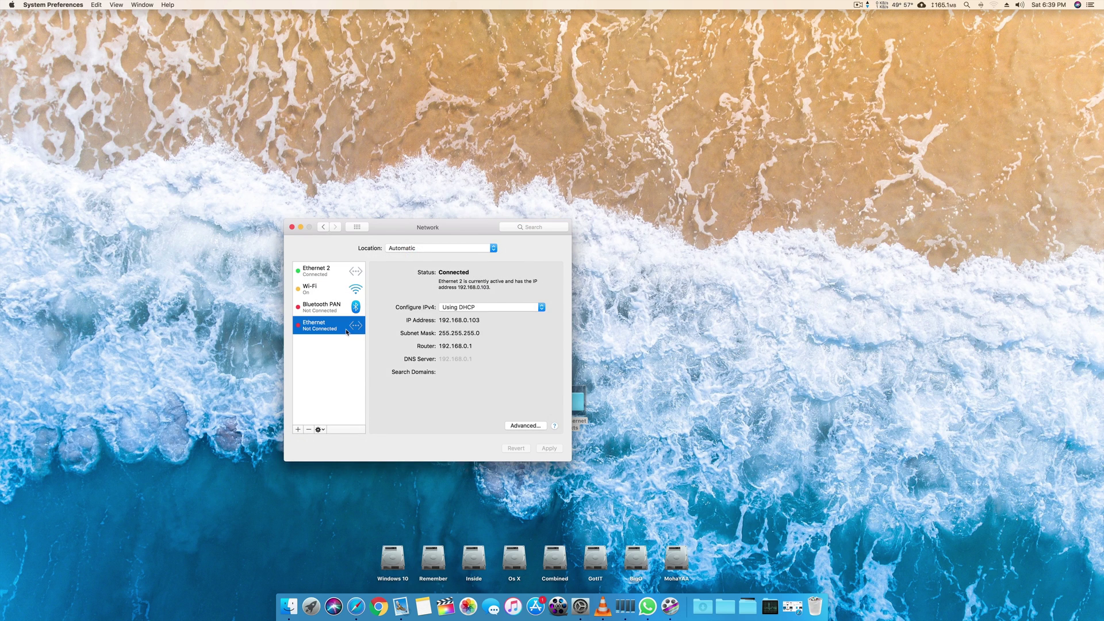
# Return to all preferences and open About This Mac from the Apple menu.
pyautogui.click(358, 227)
pyautogui.click(12, 5)
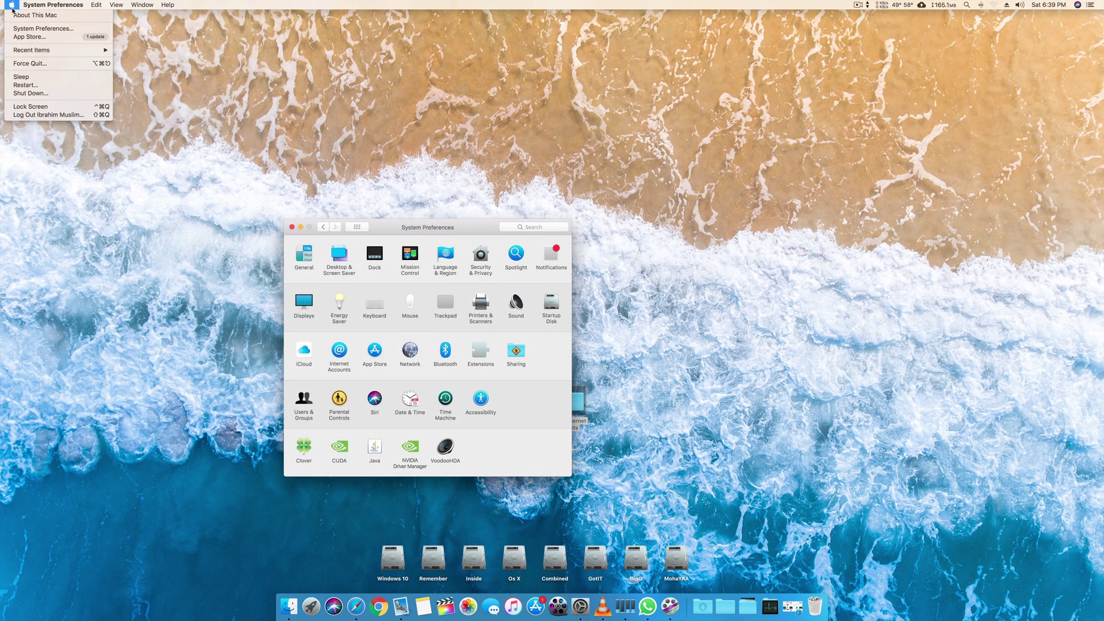
pyautogui.click(12, 5)
pyautogui.click(11, 5)
pyautogui.click(12, 16)
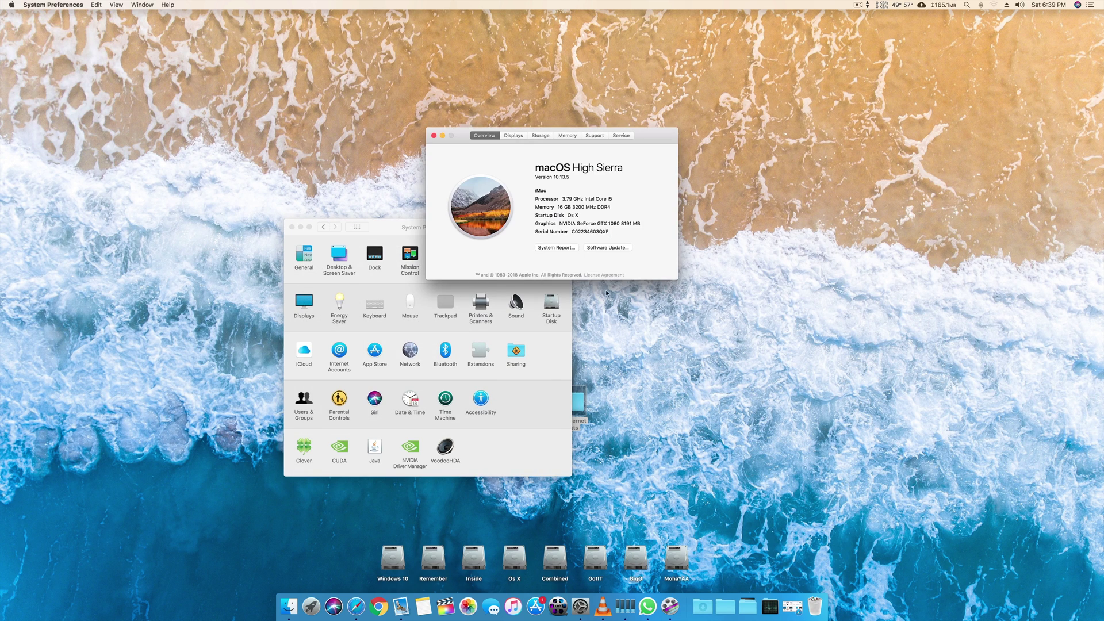
# Show the Qualcomm Atheros Killer E2500 details in the System Report's Ethernet Cards section.
pyautogui.click(551, 248)
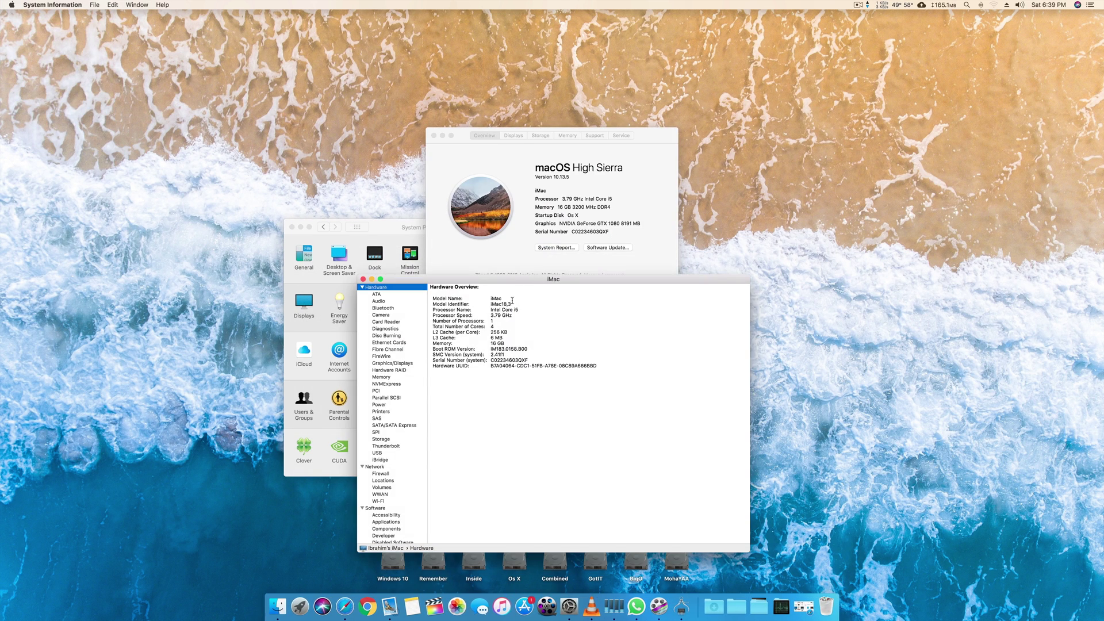
pyautogui.click(390, 343)
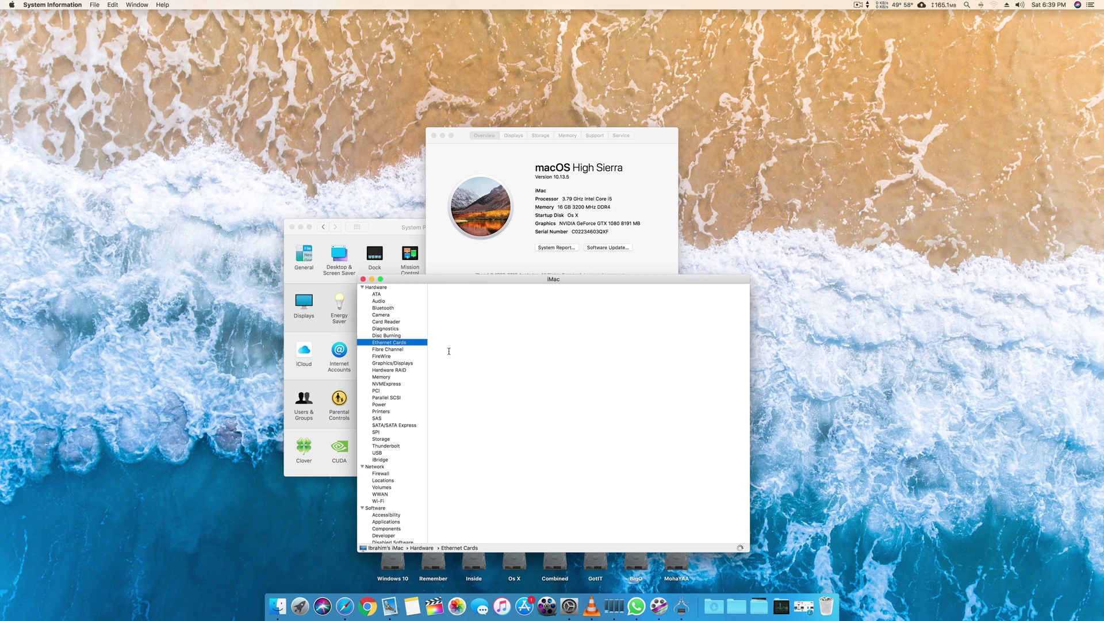
pyautogui.click(481, 305)
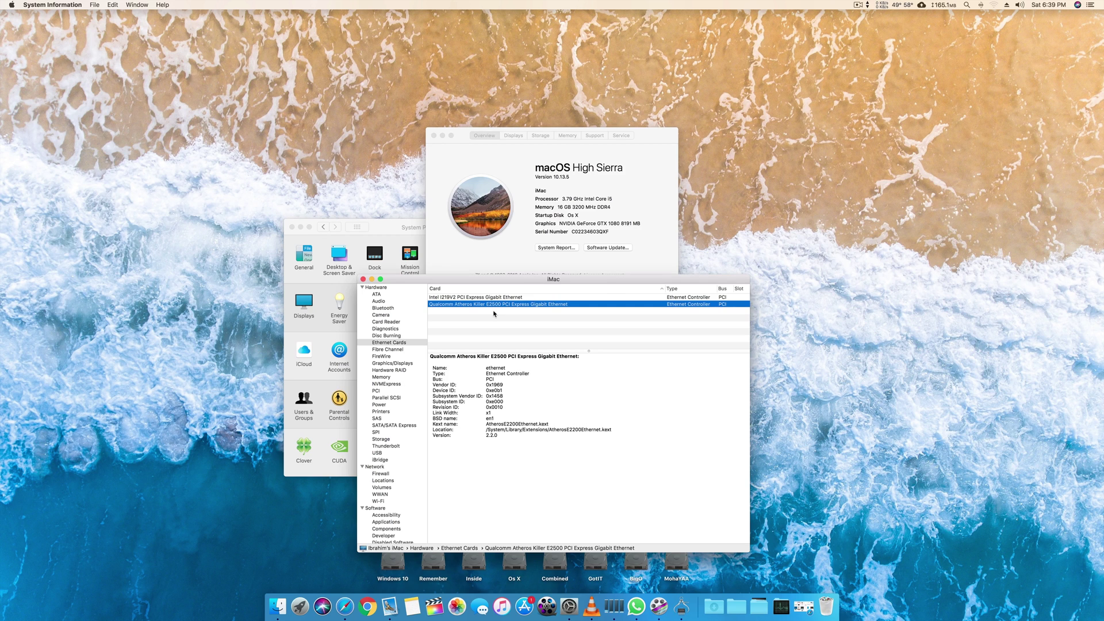
pyautogui.moveTo(608, 279); pyautogui.dragTo(886, 265)
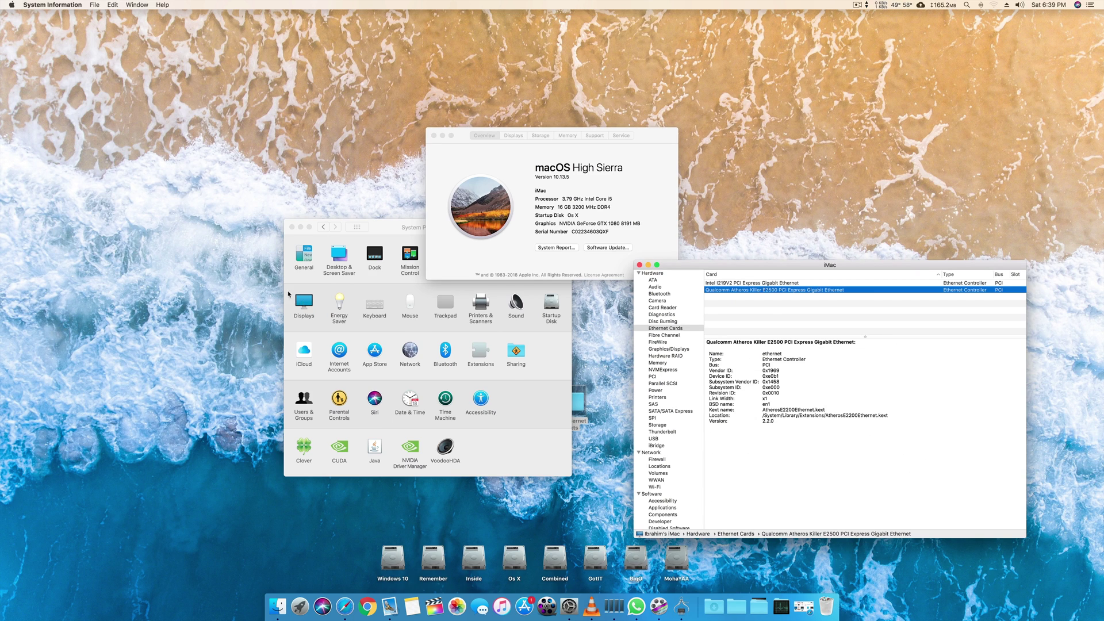
# Move System Preferences down-left and nudge the About This Mac window up and right.
pyautogui.moveTo(359, 228); pyautogui.dragTo(233, 260)
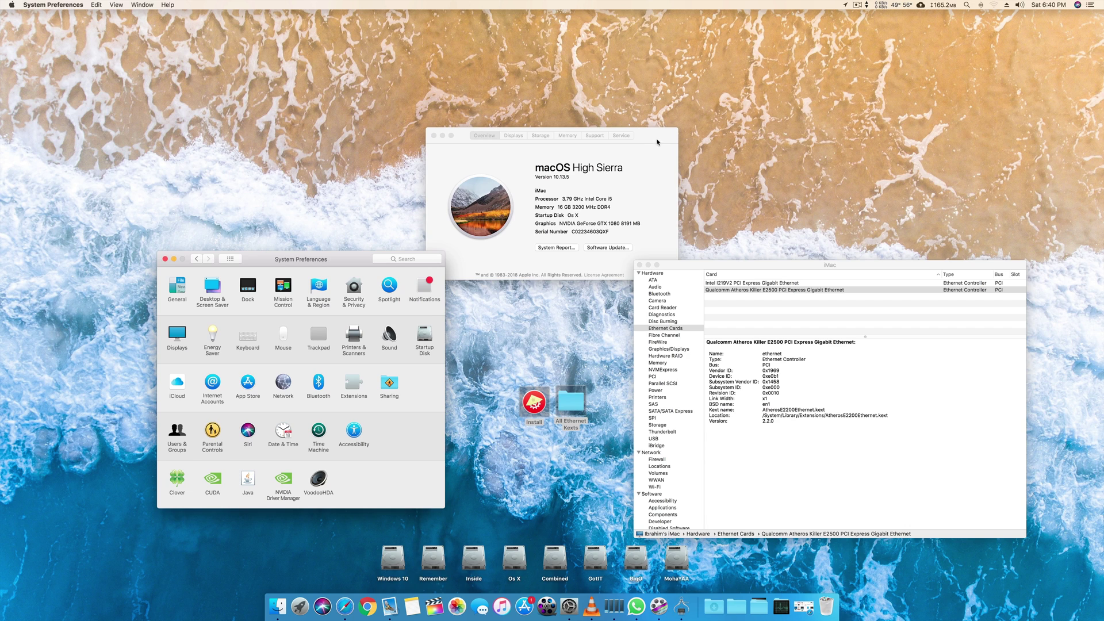
pyautogui.moveTo(660, 140); pyautogui.dragTo(634, 100)
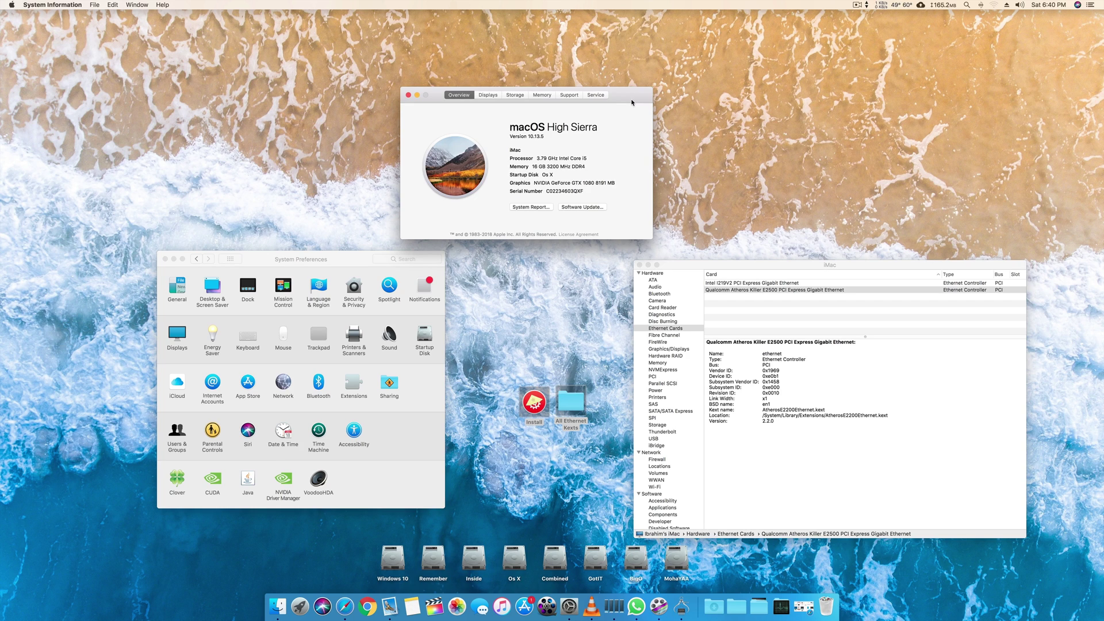
pyautogui.moveTo(633, 93); pyautogui.dragTo(633, 82)
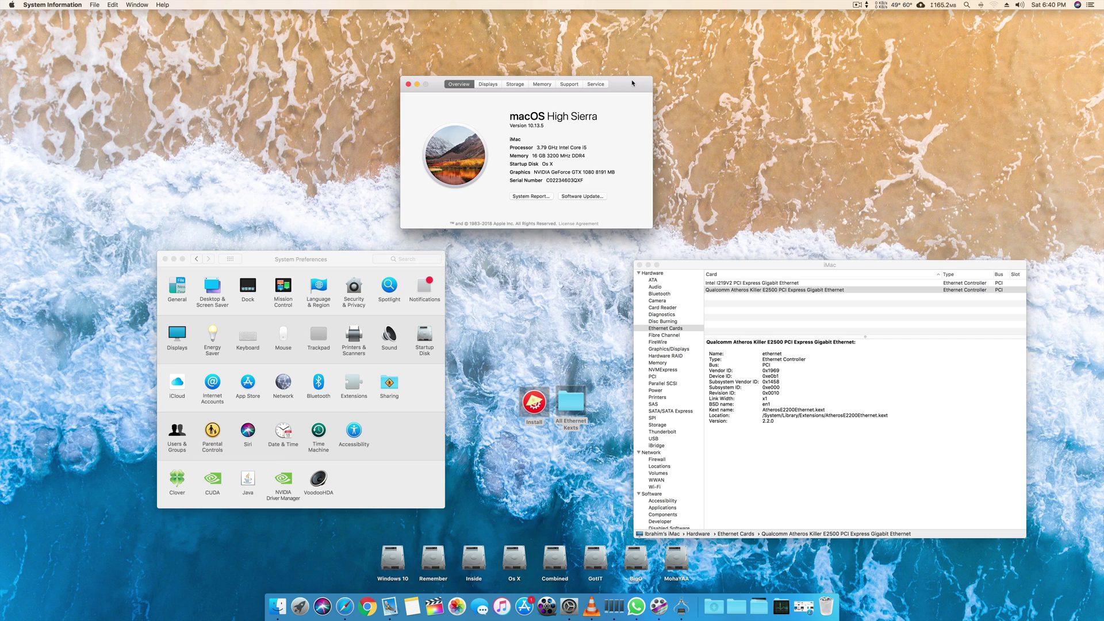
pyautogui.moveTo(596, 84); pyautogui.dragTo(622, 77)
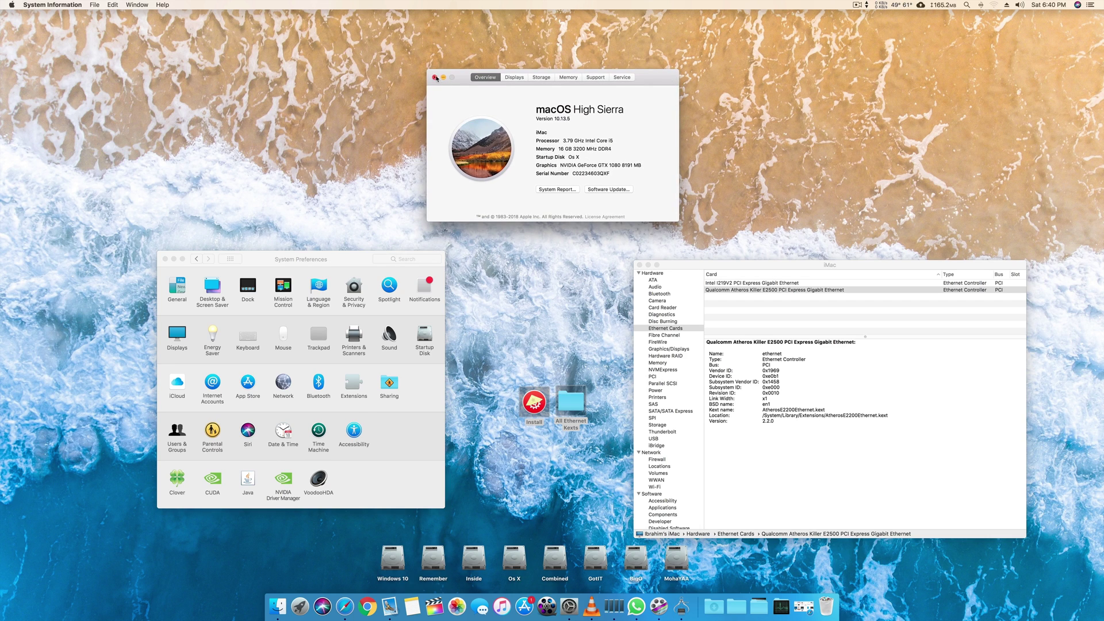
# Close About This Mac, System Preferences and System Information, then move both desktop icons up-left.
pyautogui.click(435, 78)
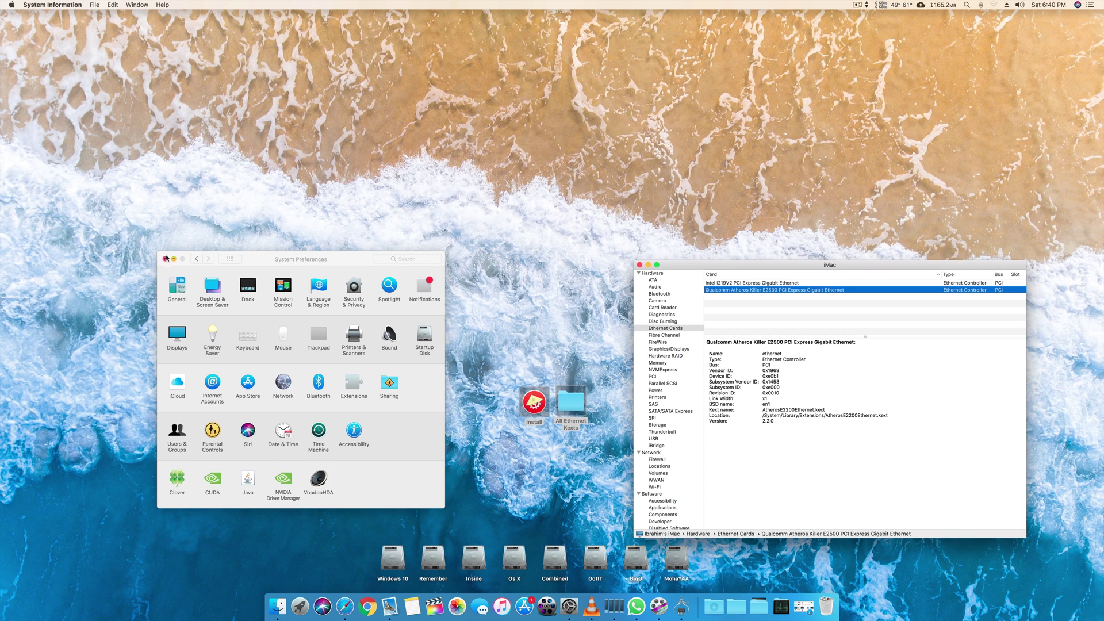
pyautogui.click(166, 259)
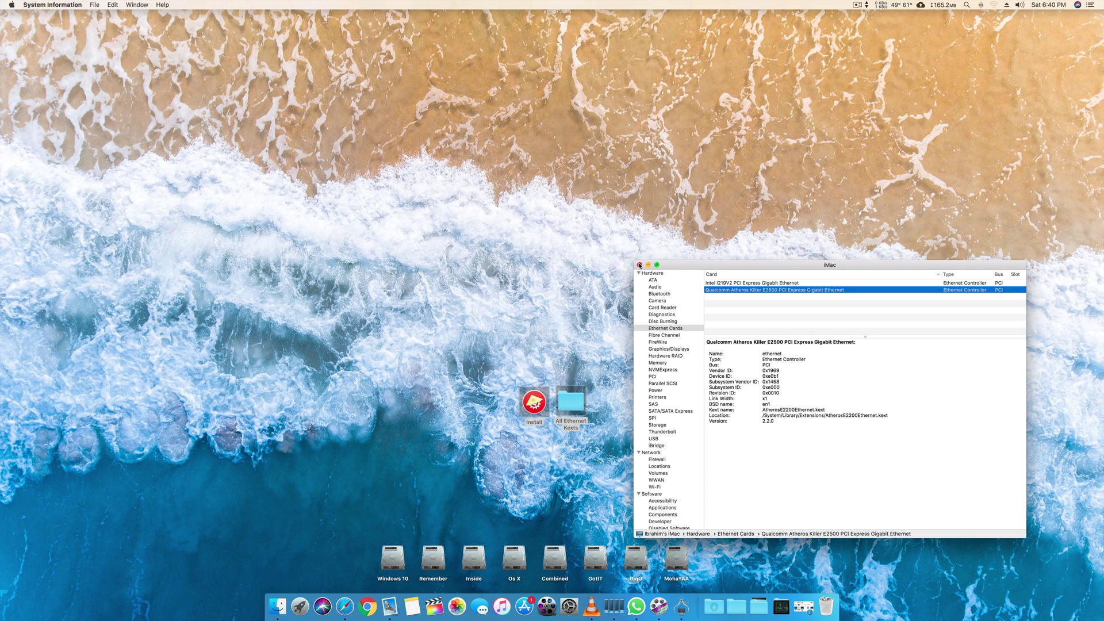
pyautogui.click(640, 265)
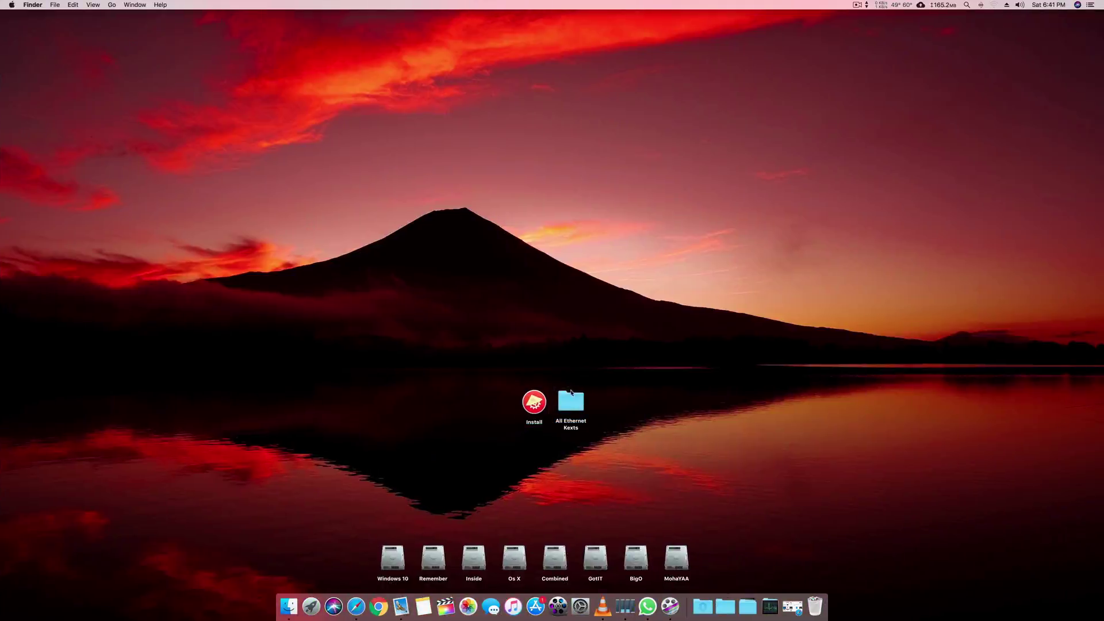
pyautogui.moveTo(597, 396); pyautogui.dragTo(495, 415)
pyautogui.moveTo(559, 396); pyautogui.dragTo(514, 323)
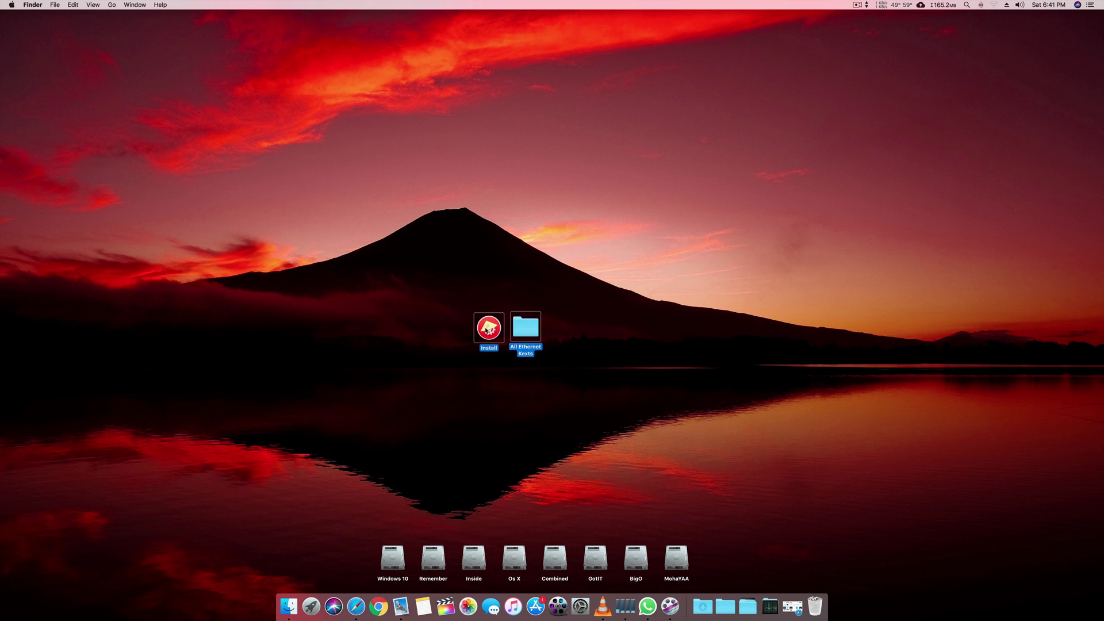
# Launch and close the Install tool, then drag MultiBeast from a Spotlight search onto the desktop.
pyautogui.click(604, 377)
pyautogui.doubleClick(490, 325)
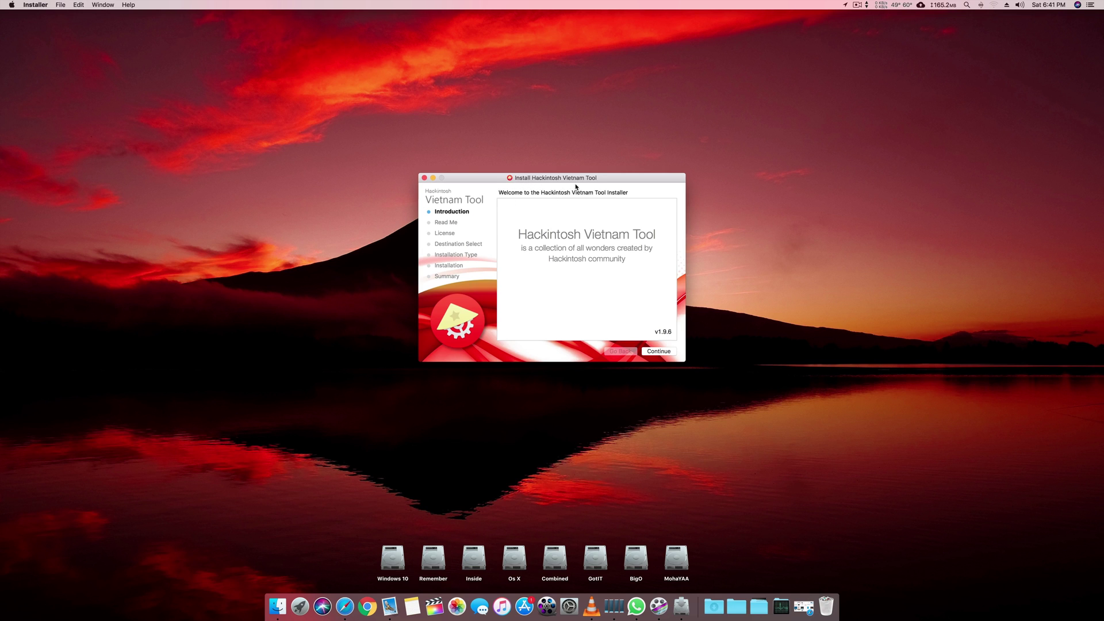
pyautogui.click(425, 178)
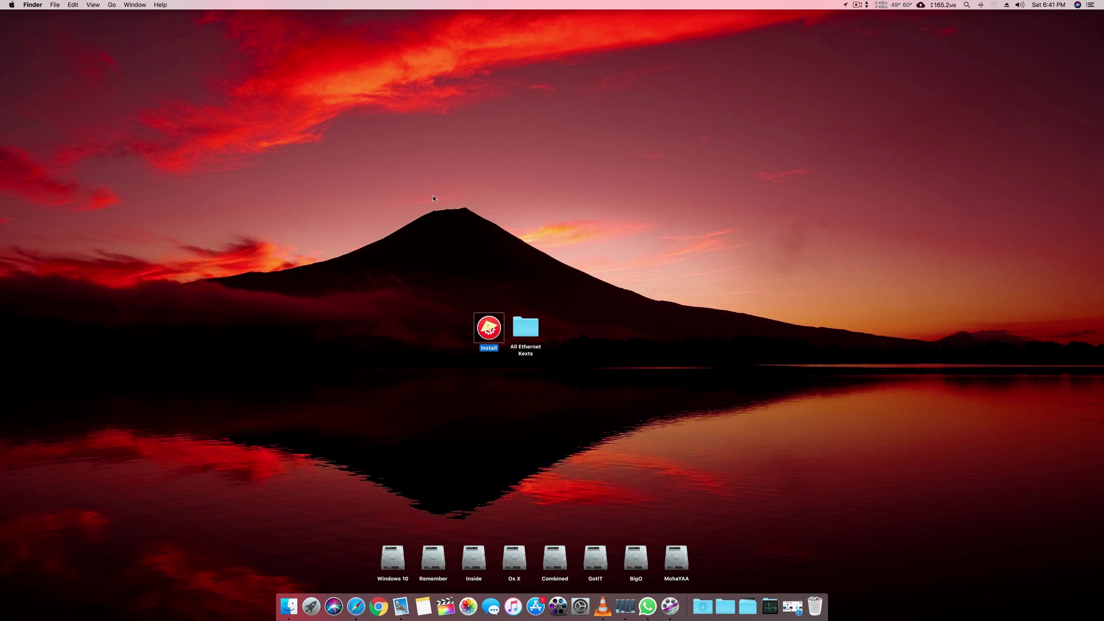
pyautogui.press('super+space')
pyautogui.write('mu')
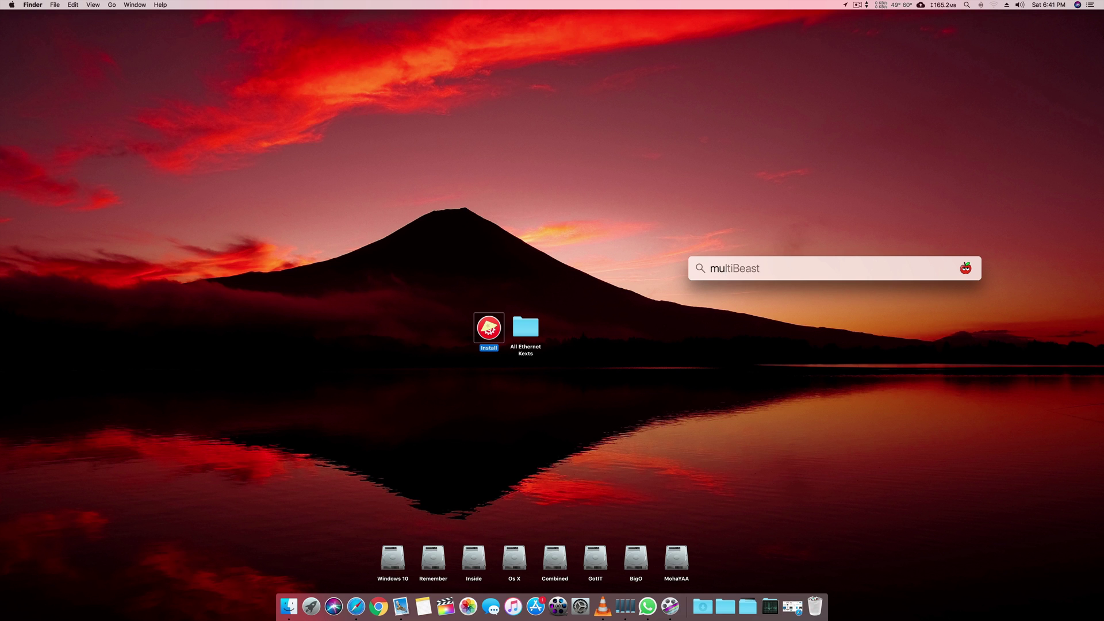
pyautogui.moveTo(825, 260); pyautogui.dragTo(508, 353)
pyautogui.moveTo(447, 382); pyautogui.dragTo(451, 331)
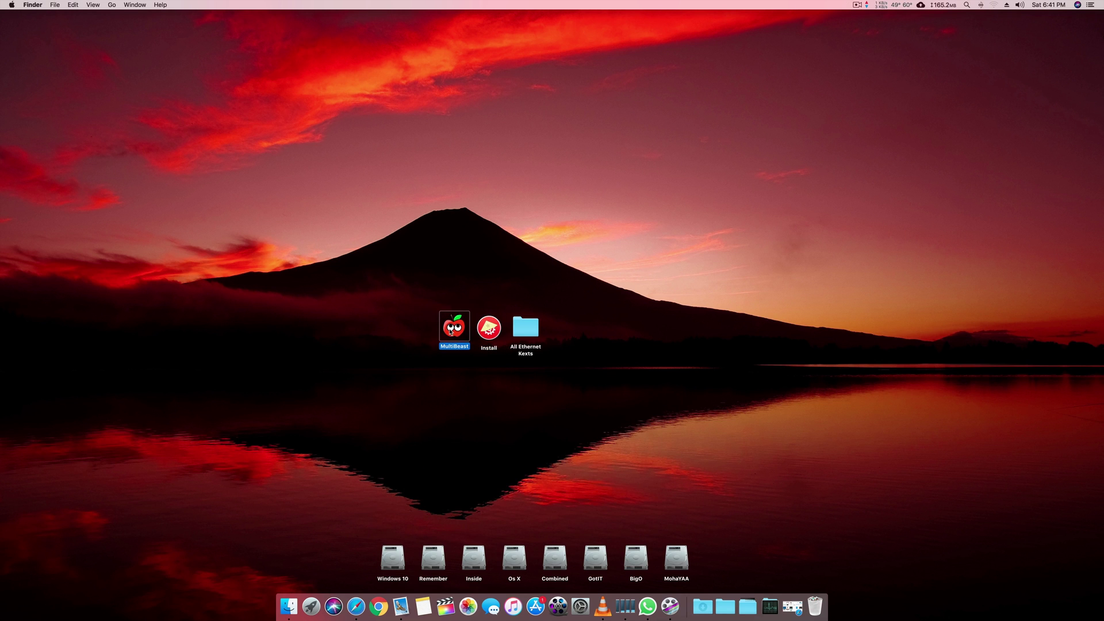
# Launch MultiBeast and expand the Atheros, Intel and Realtek groups under Drivers > Network.
pyautogui.doubleClick(451, 331)
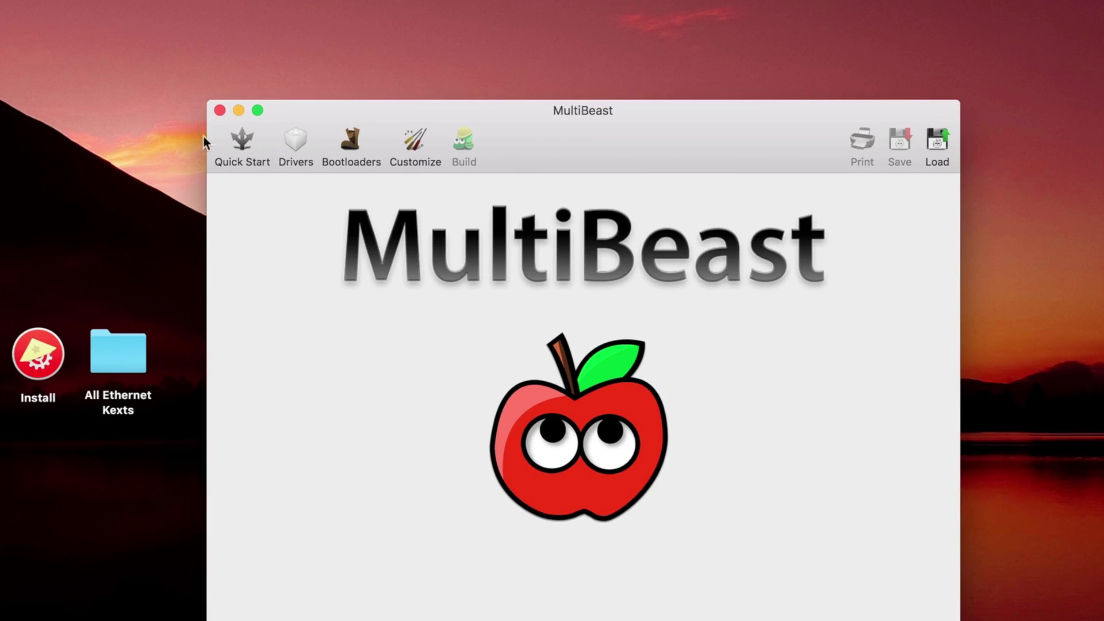
pyautogui.click(243, 141)
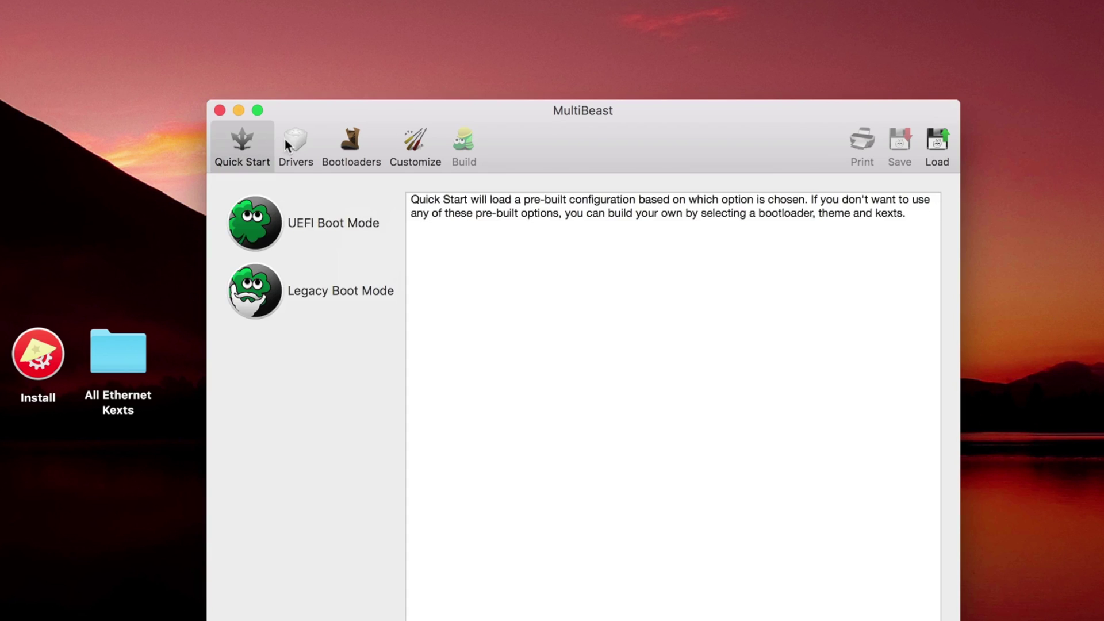
pyautogui.click(285, 141)
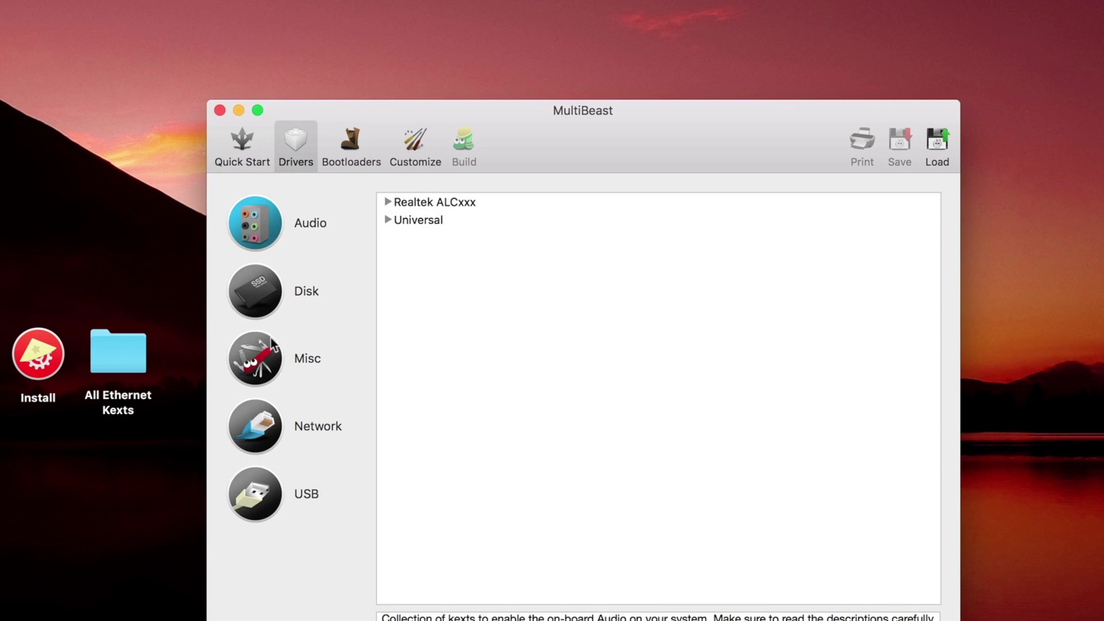
pyautogui.click(271, 438)
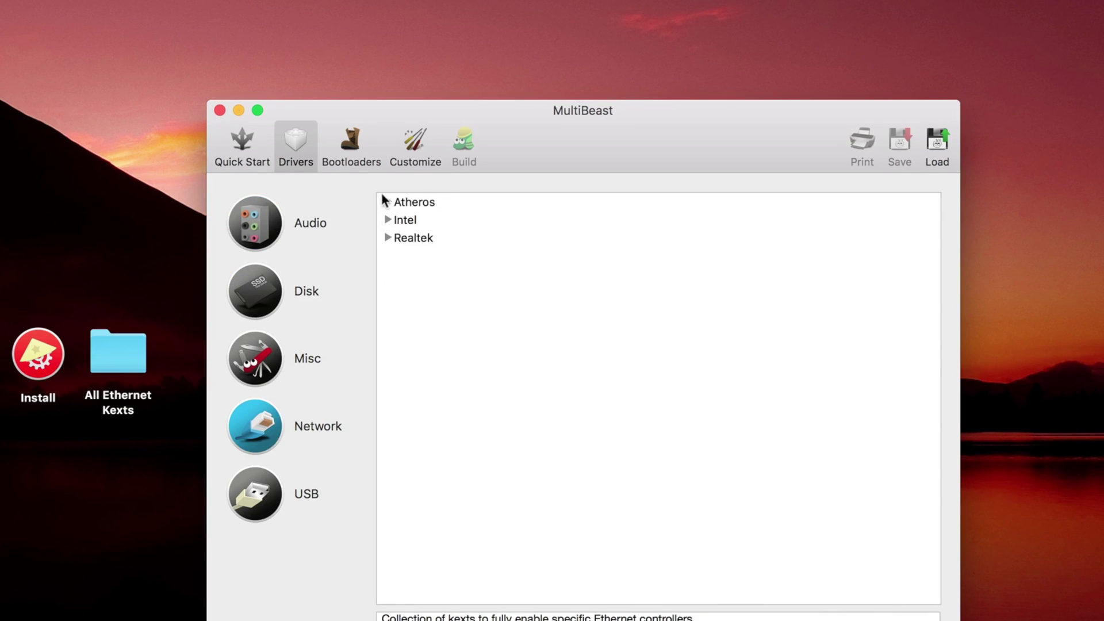
pyautogui.click(387, 202)
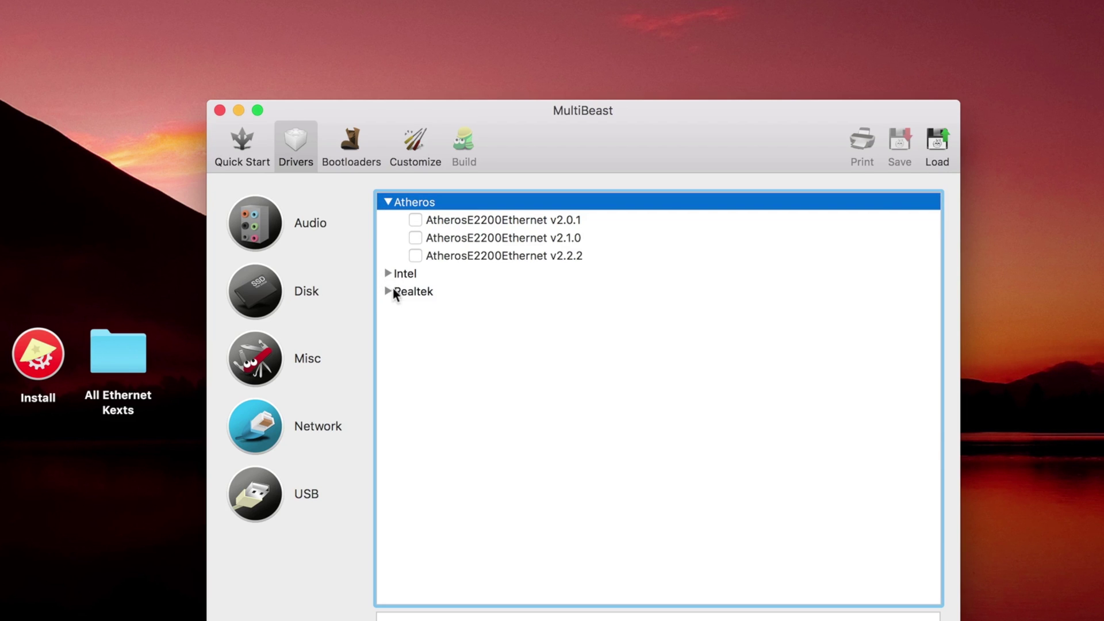
pyautogui.click(388, 273)
pyautogui.click(388, 417)
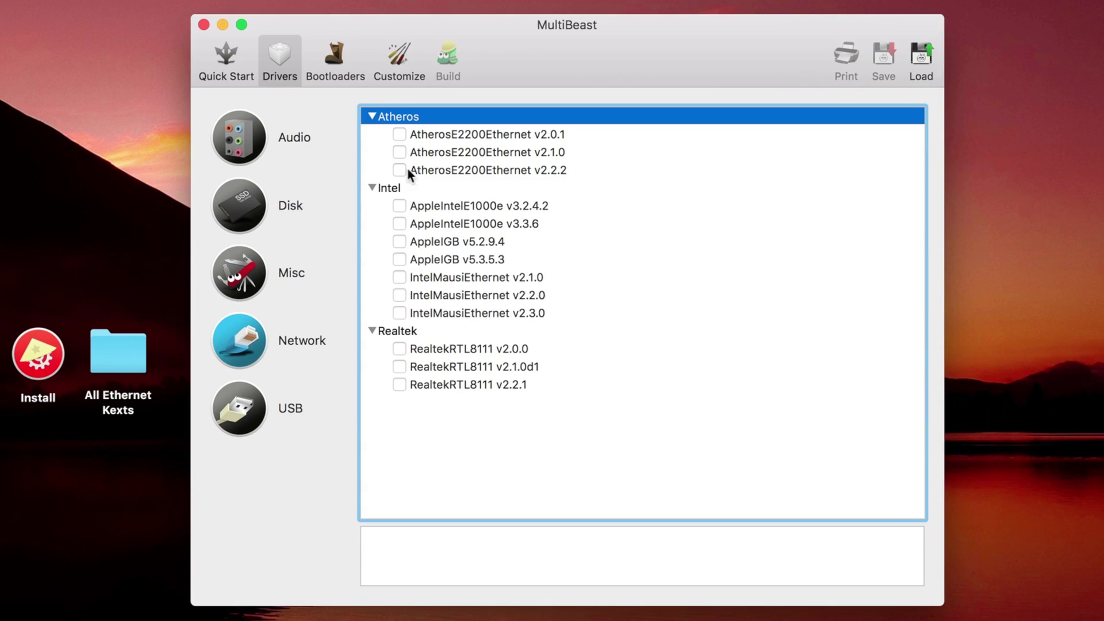
# Tick IntelMausiEthernet v2.1.0 and v2.3.0, then untick v2.1.0.
pyautogui.click(393, 188)
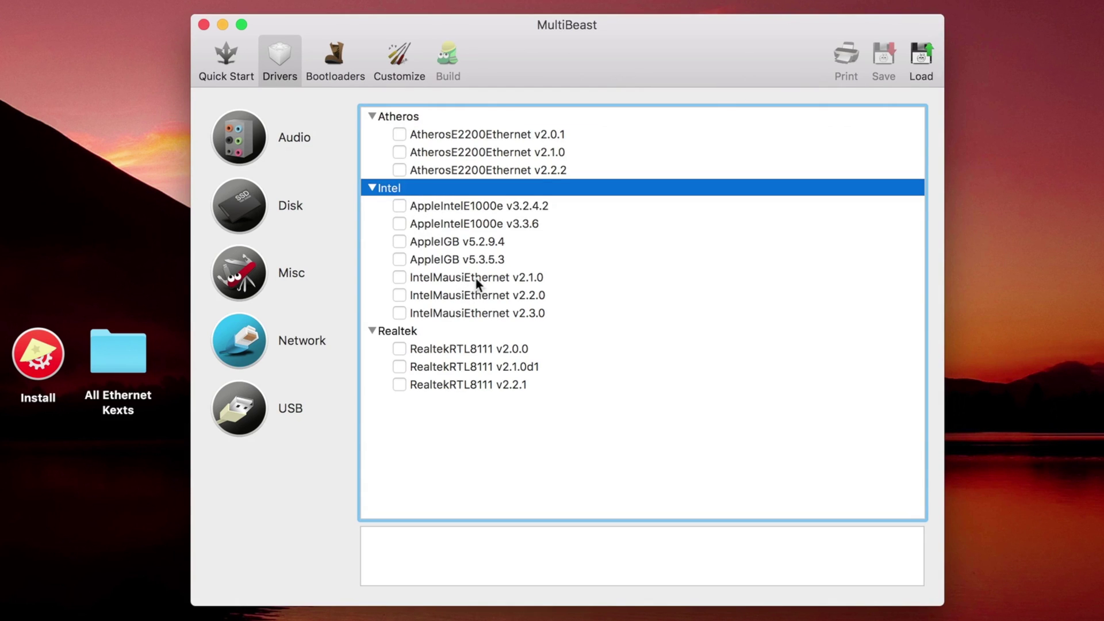
pyautogui.click(499, 278)
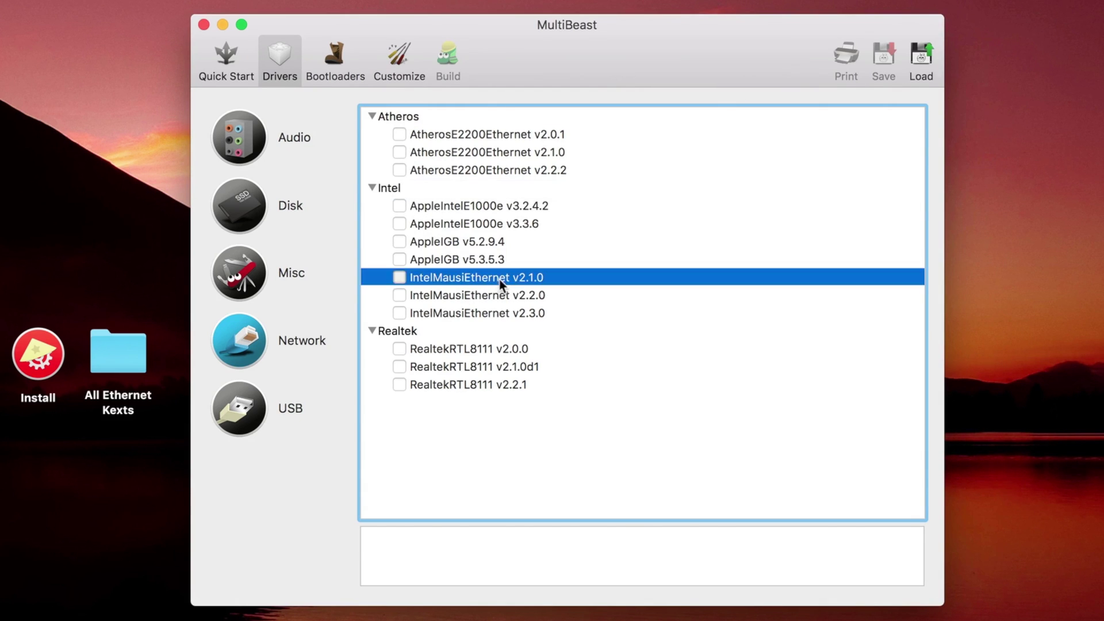
pyautogui.click(551, 313)
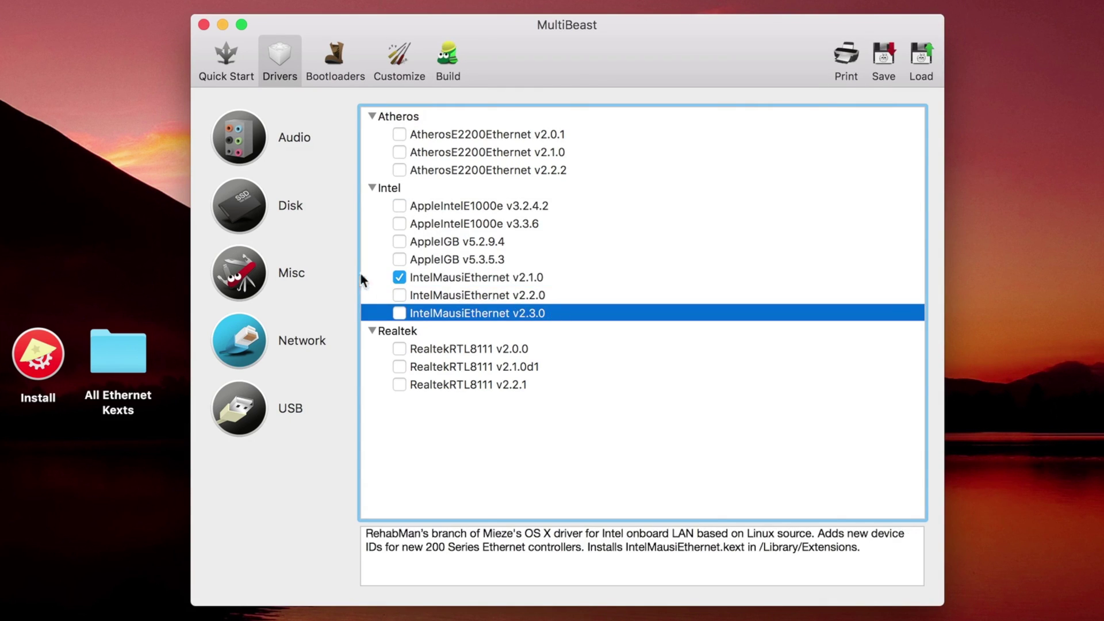
pyautogui.click(400, 279)
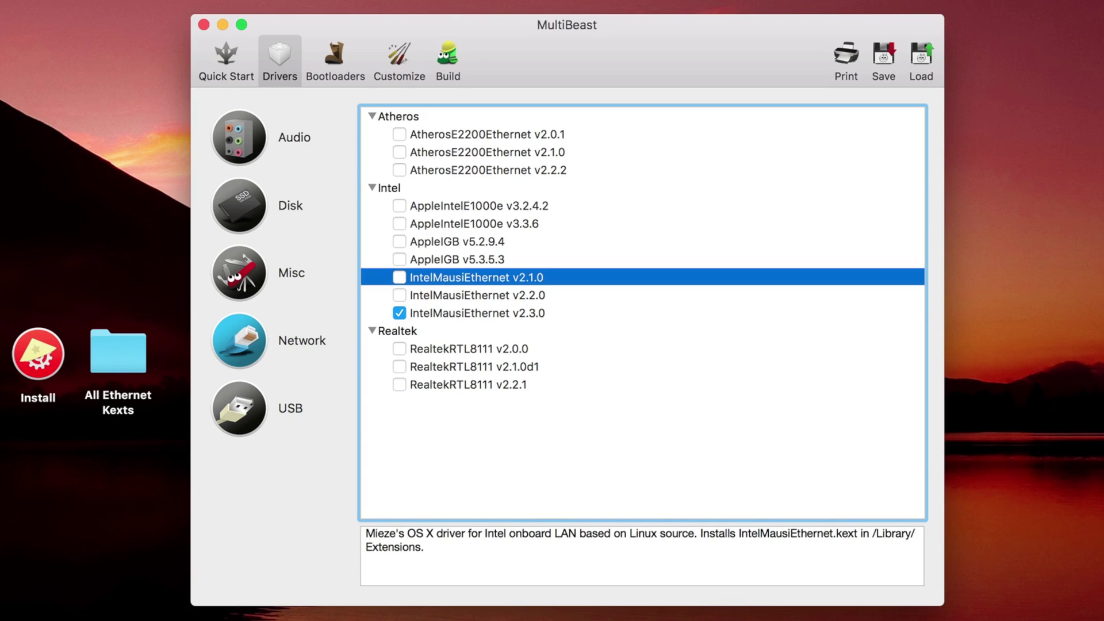
# Show the Intel I219V2 card's IntelMausiEthernet.kext 2.2.0 details in the System Report.
pyautogui.click(186, 179)
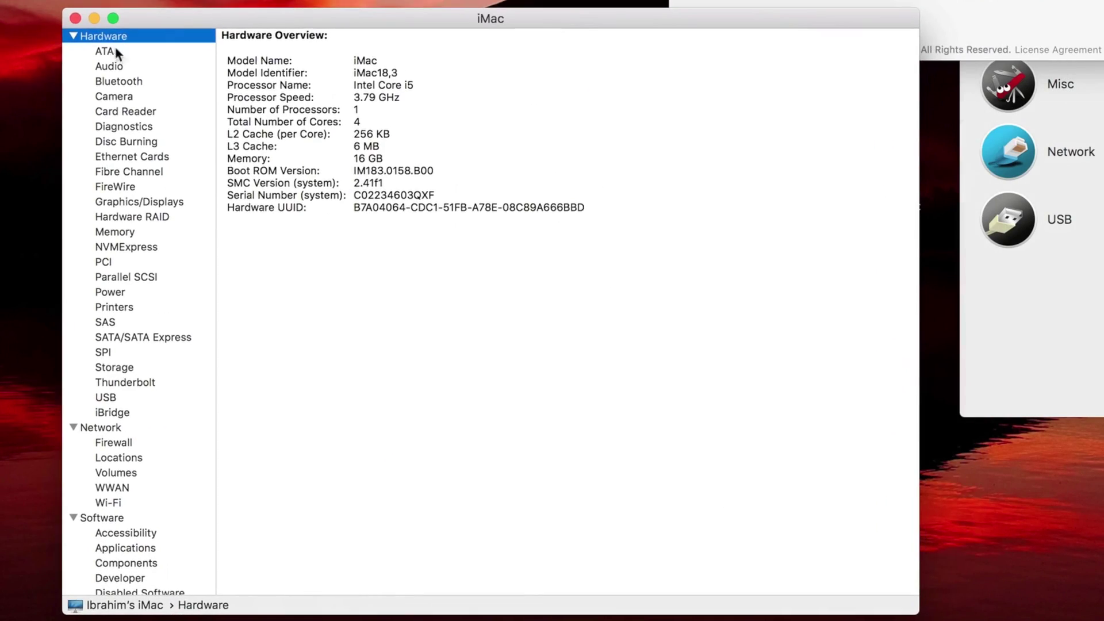
pyautogui.click(129, 159)
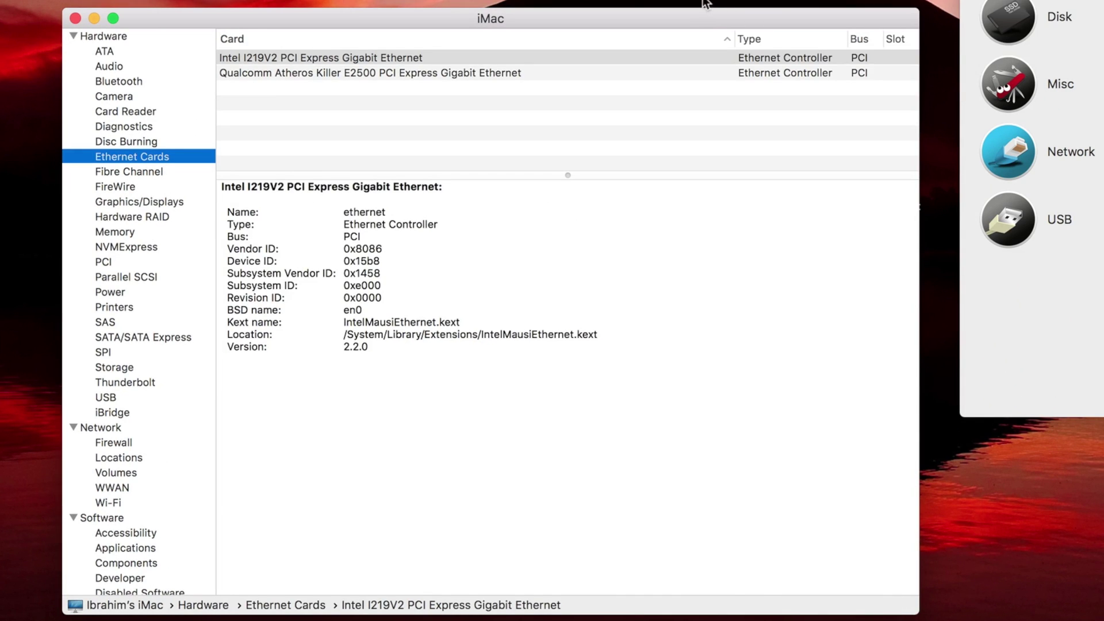
pyautogui.moveTo(713, 18); pyautogui.dragTo(963, 93)
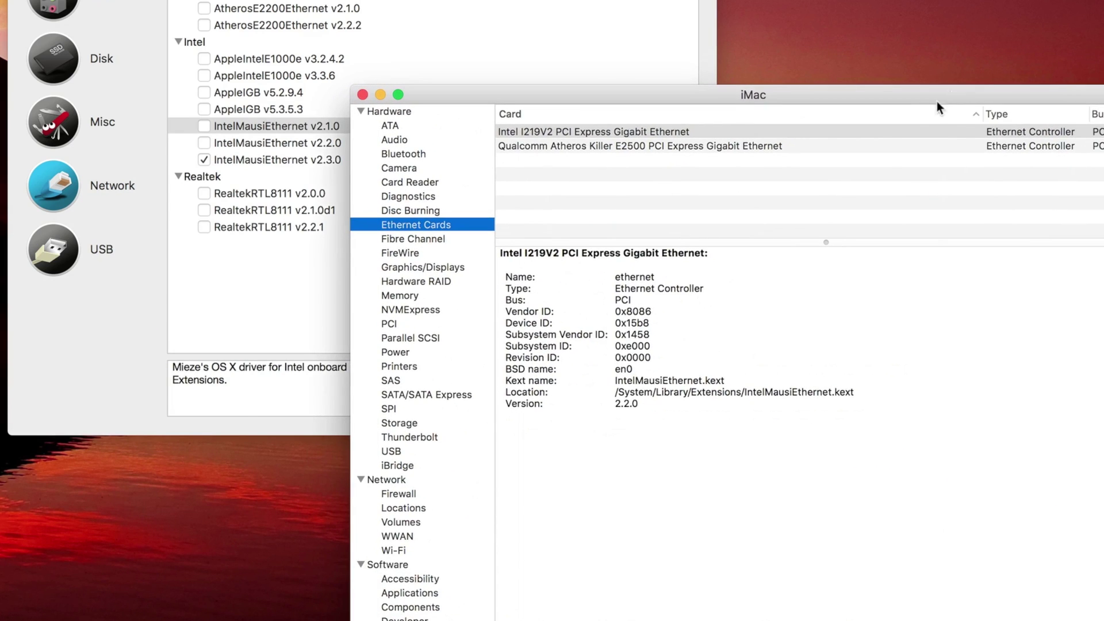
pyautogui.click(567, 133)
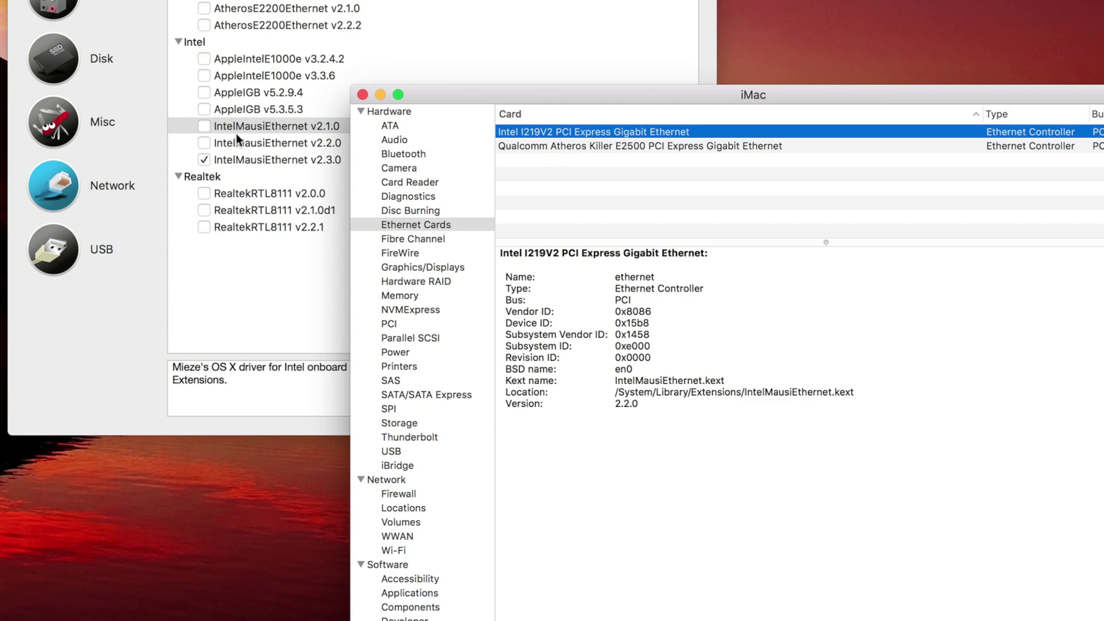
# Tick AtherosE2200Ethernet v2.2.2 in MultiBeast and open Safari.
pyautogui.click(288, 160)
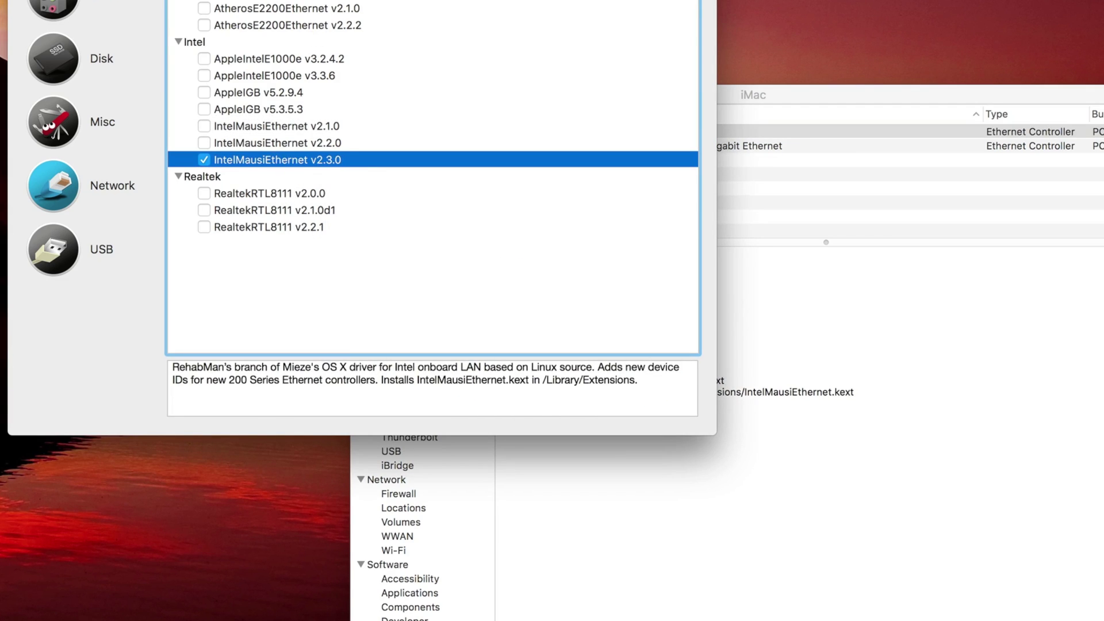
pyautogui.click(314, 25)
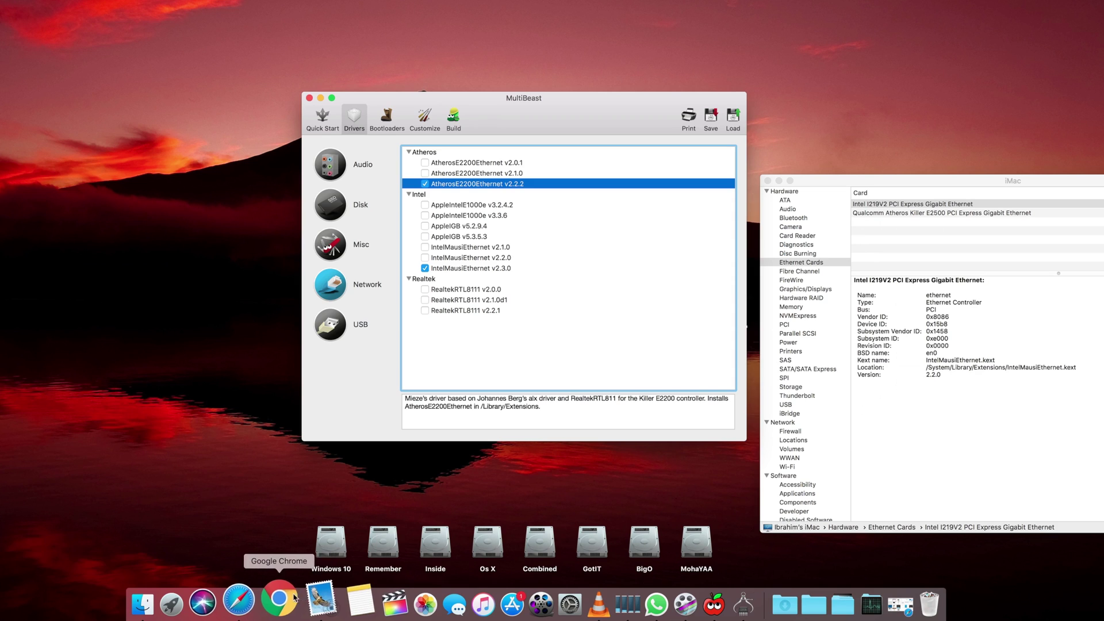
pyautogui.click(258, 597)
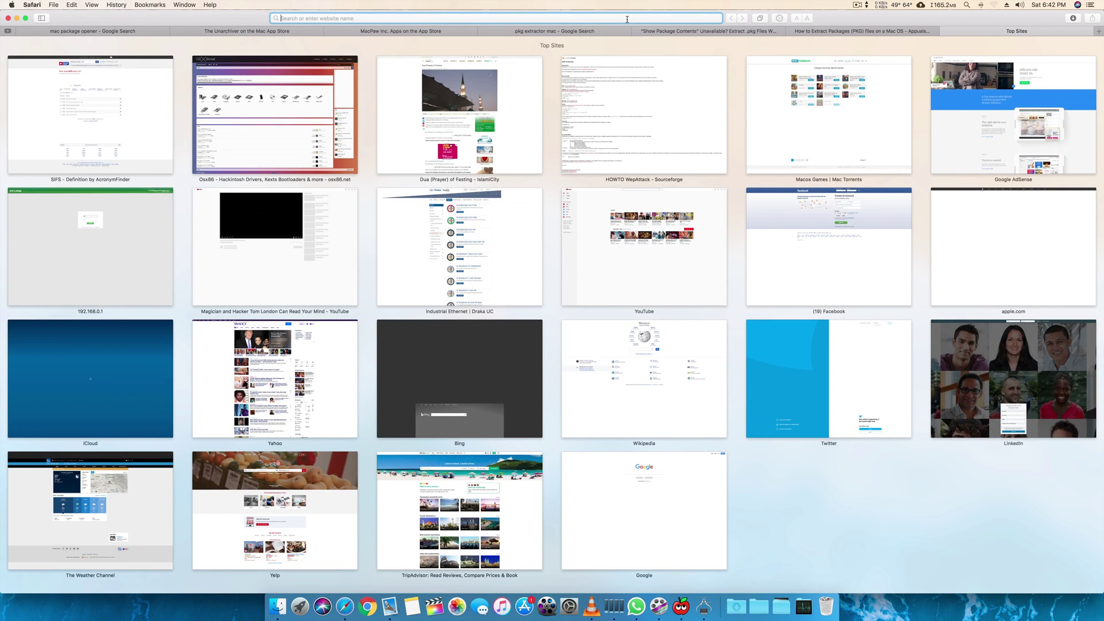
# Search 'z270x gaming 7' and find the Intel GbE and Killer E2500 LAN on Gigabyte's spec page.
pyautogui.write('z2')
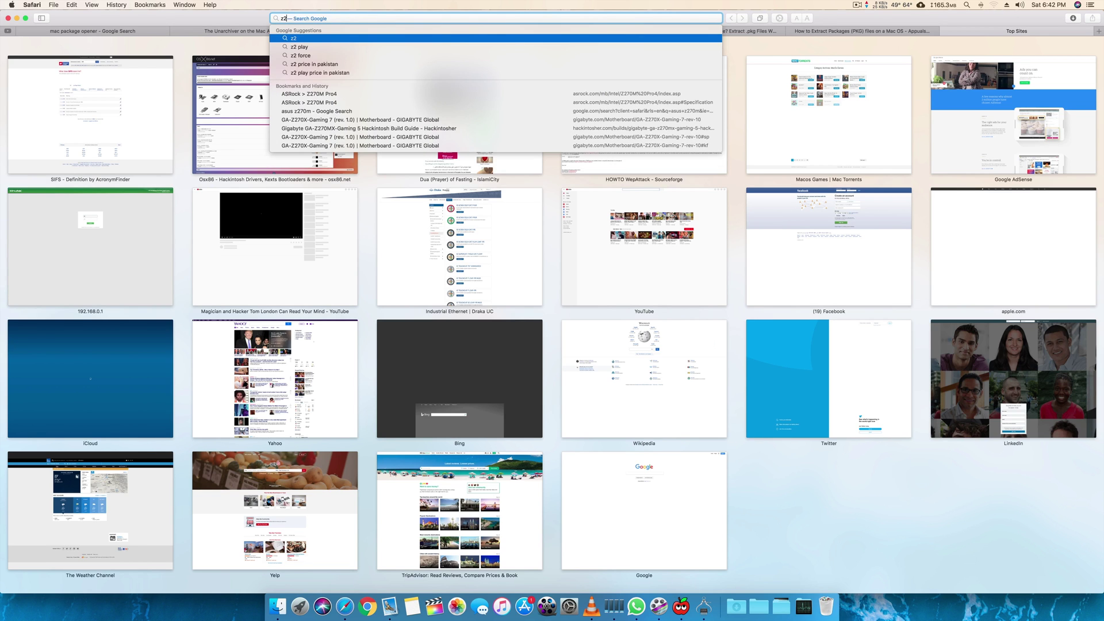
pyautogui.write('70x')
pyautogui.press('Down')
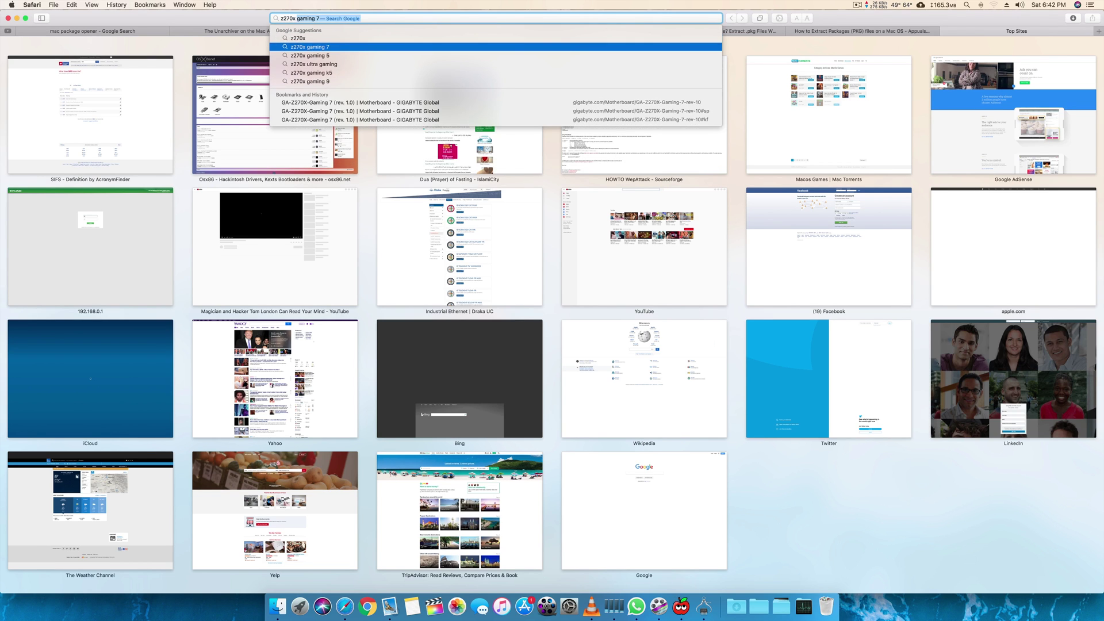
pyautogui.press('Return')
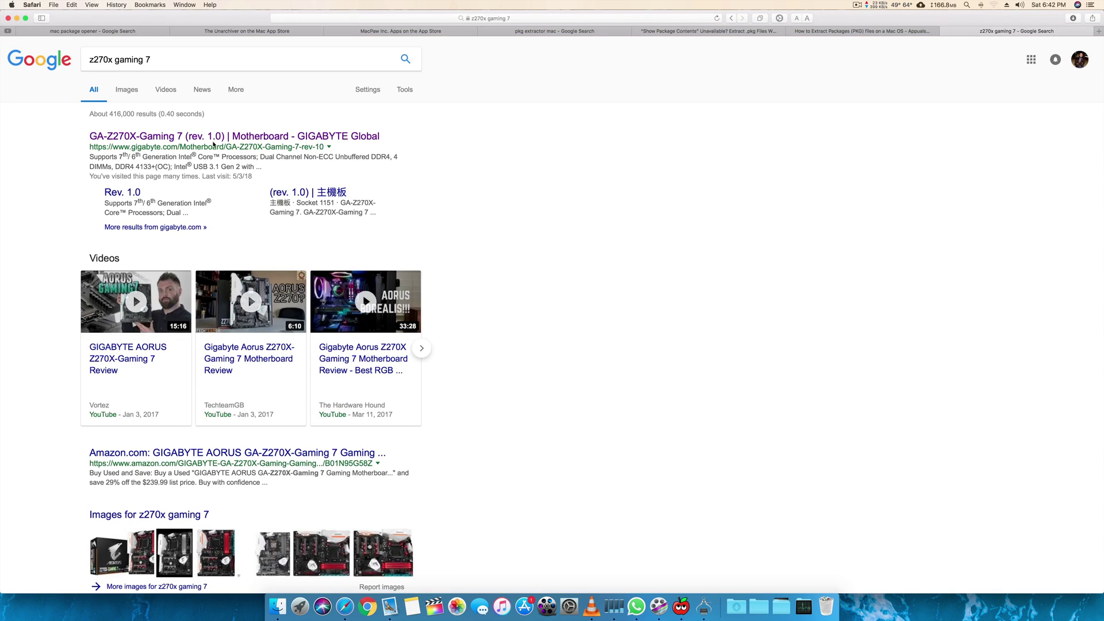
pyautogui.click(347, 198)
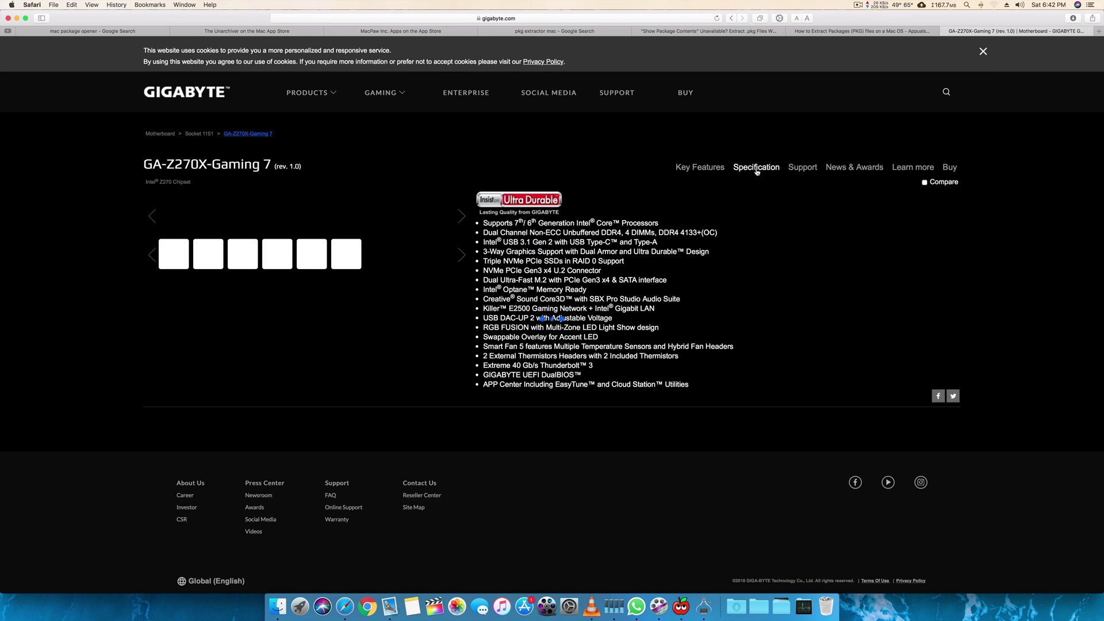
pyautogui.click(757, 168)
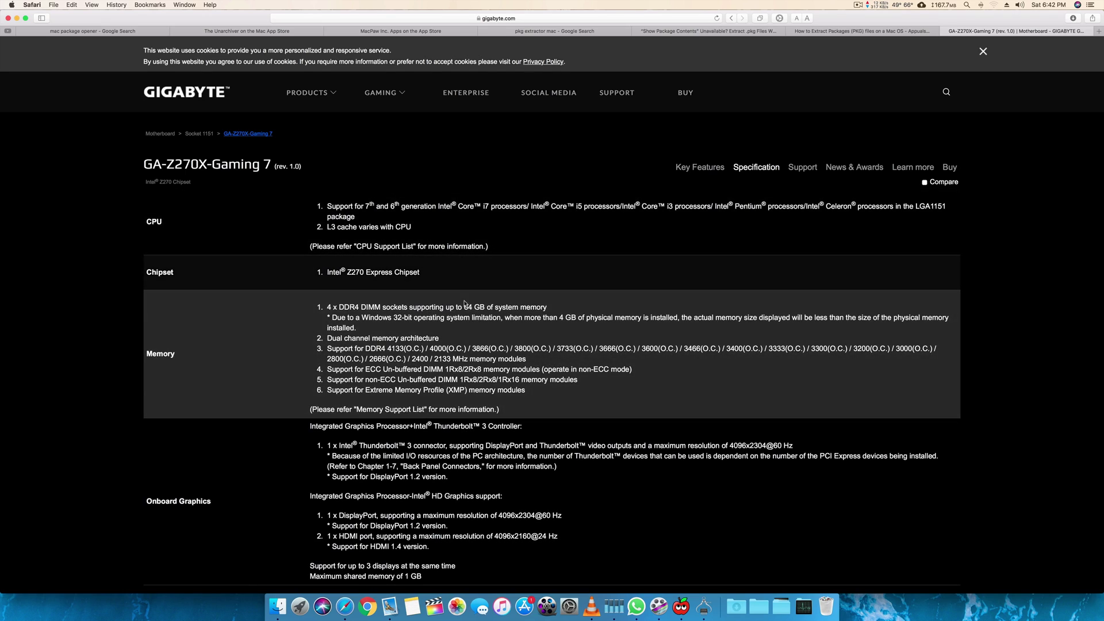
pyautogui.scroll(-5, 465, 303)
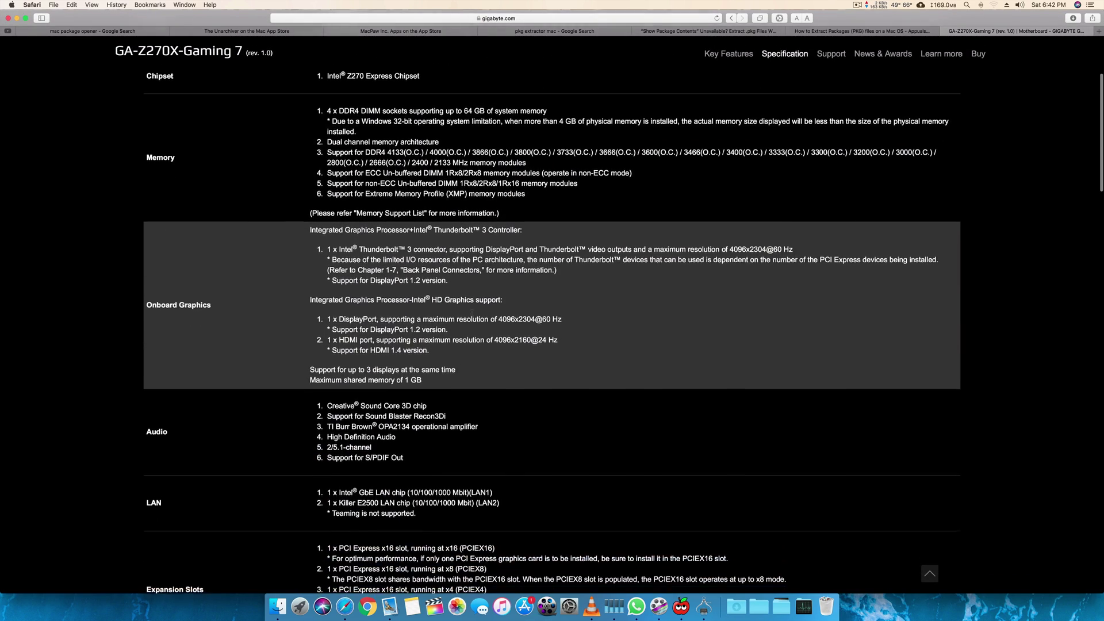
pyautogui.scroll(-5, 472, 313)
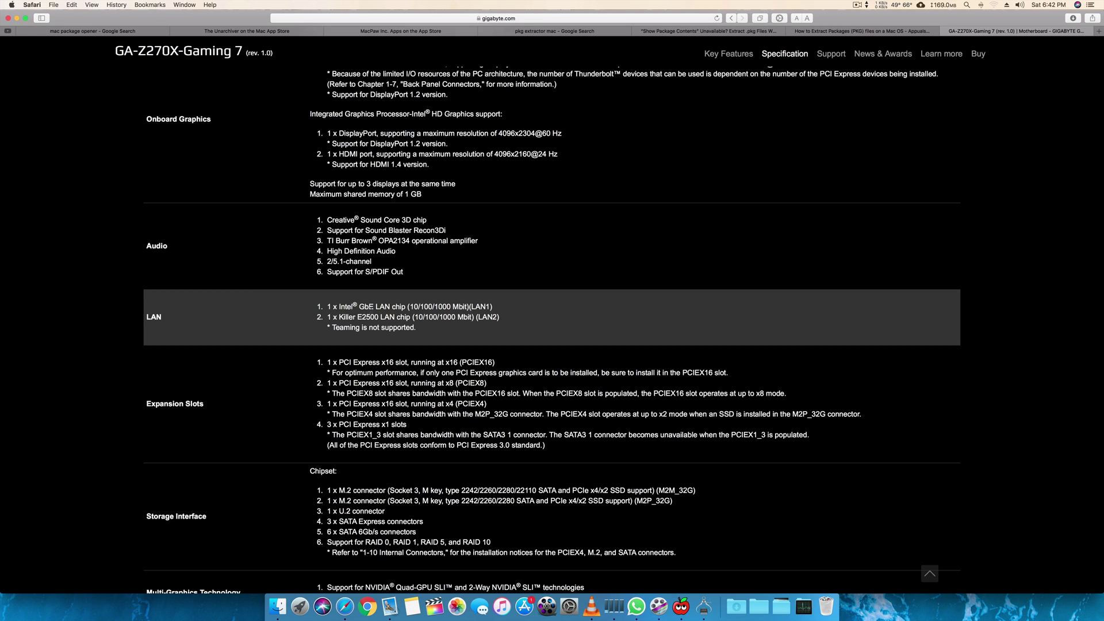
pyautogui.click(680, 606)
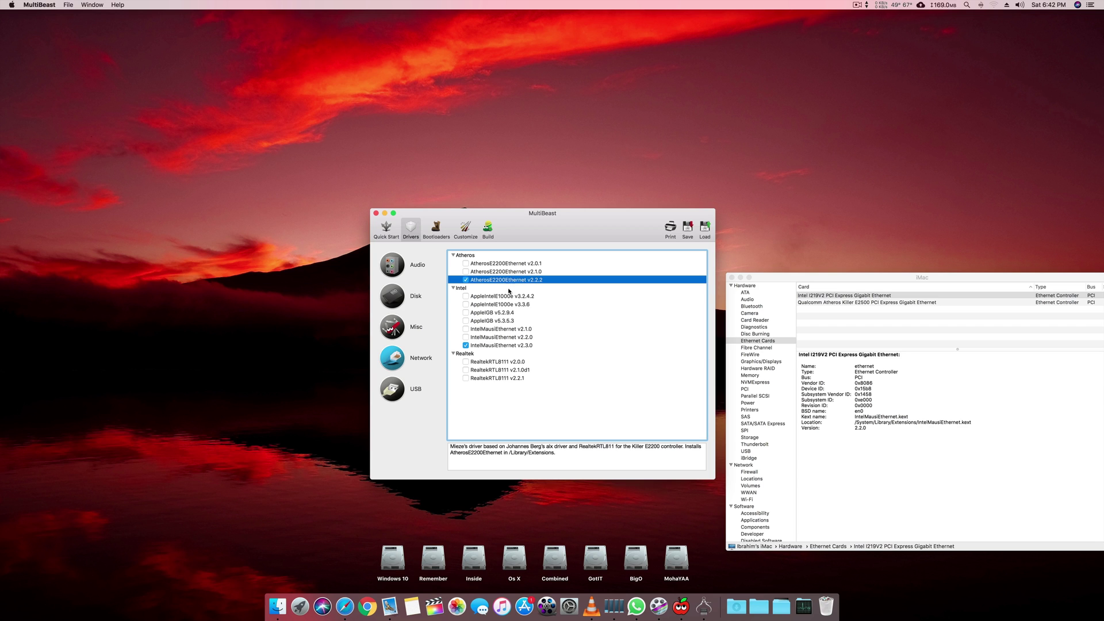
# Read the Atheros, Realtek, Intel and AppleIntelE1000e v3.3.6 descriptions, toggling IntelMausiEthernet v2.3.0 off and on.
pyautogui.moveTo(631, 446); pyautogui.dragTo(659, 446)
pyautogui.click(661, 447)
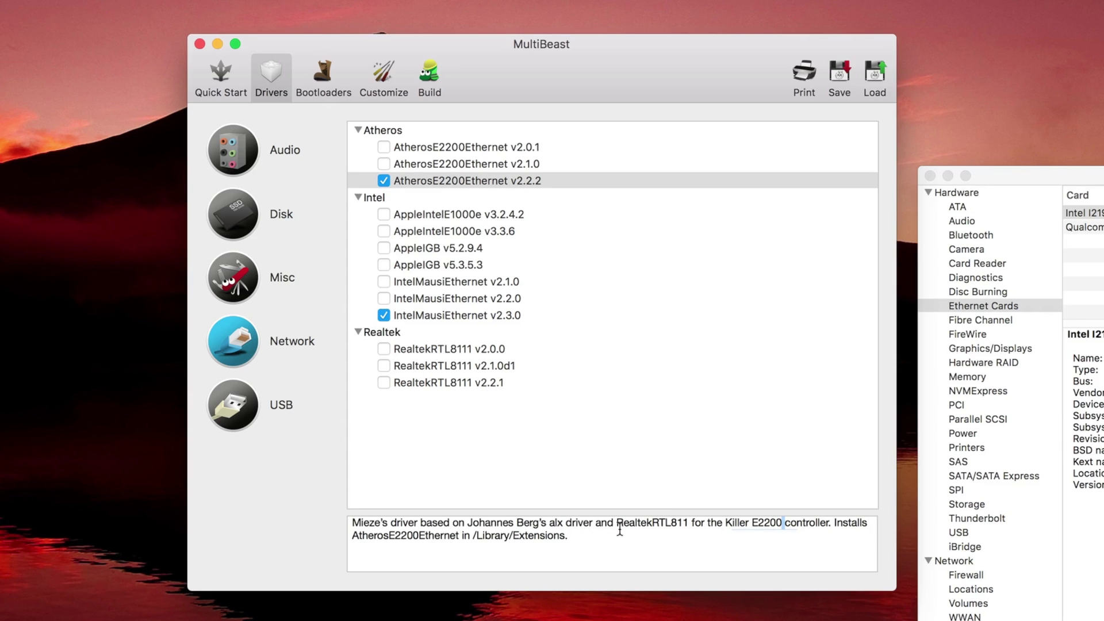
pyautogui.moveTo(635, 526); pyautogui.dragTo(691, 526)
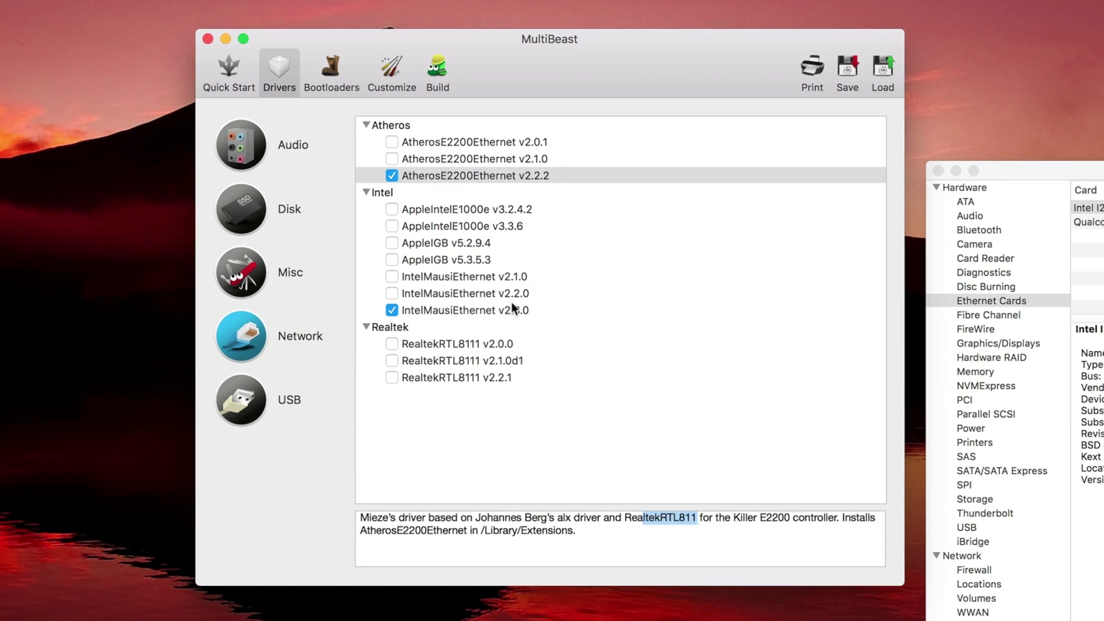
pyautogui.click(488, 314)
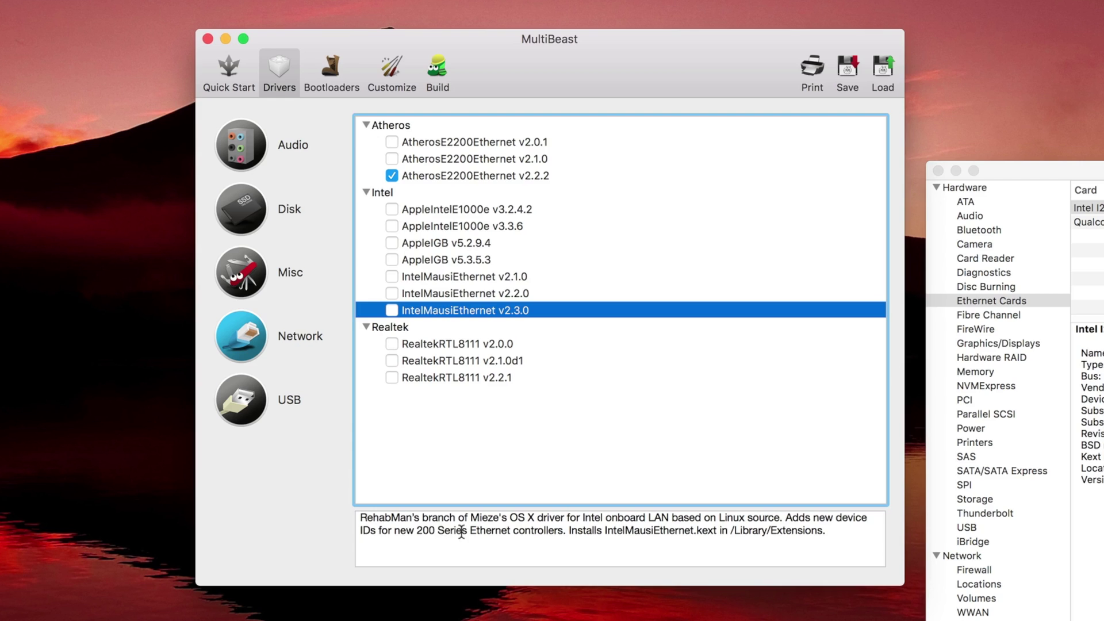
pyautogui.moveTo(410, 531); pyautogui.dragTo(627, 532)
pyautogui.click(616, 528)
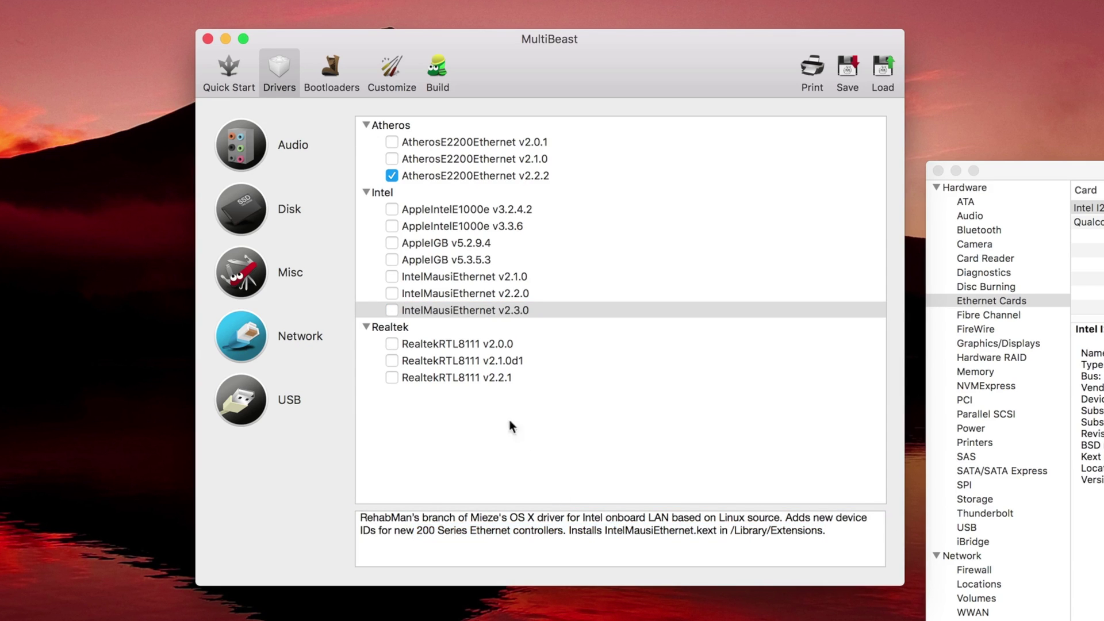
pyautogui.click(415, 312)
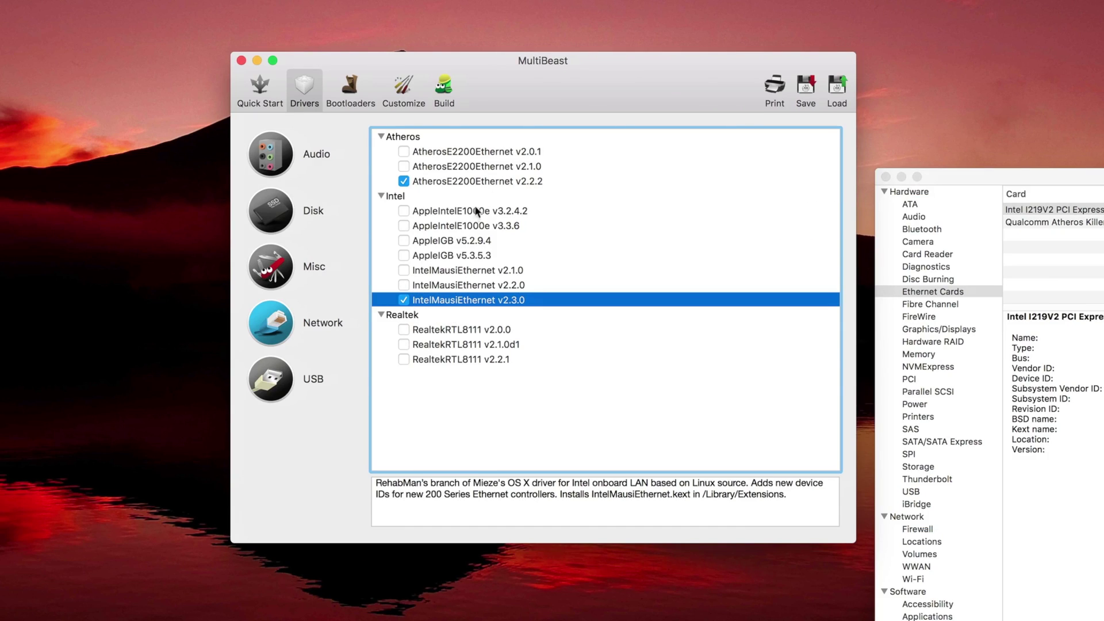
pyautogui.click(472, 223)
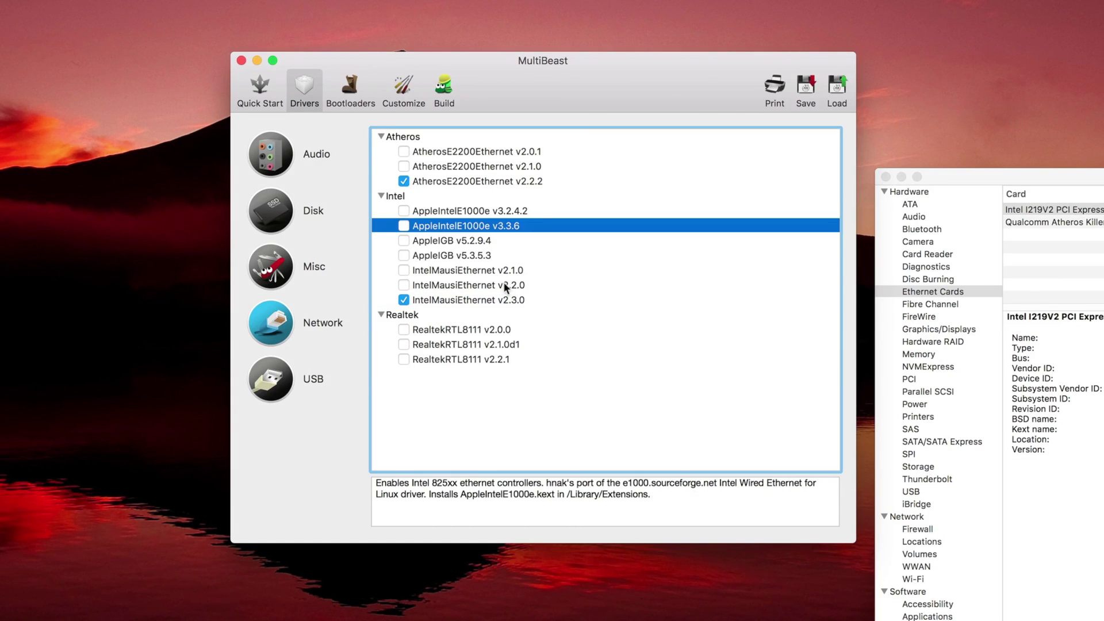
# Untick RealtekRTL8111 v2.0.0, AtherosE2200Ethernet v2.2.2 and IntelMausiEthernet v2.3.0, then move MultiBeast aside.
pyautogui.click(468, 331)
pyautogui.click(503, 316)
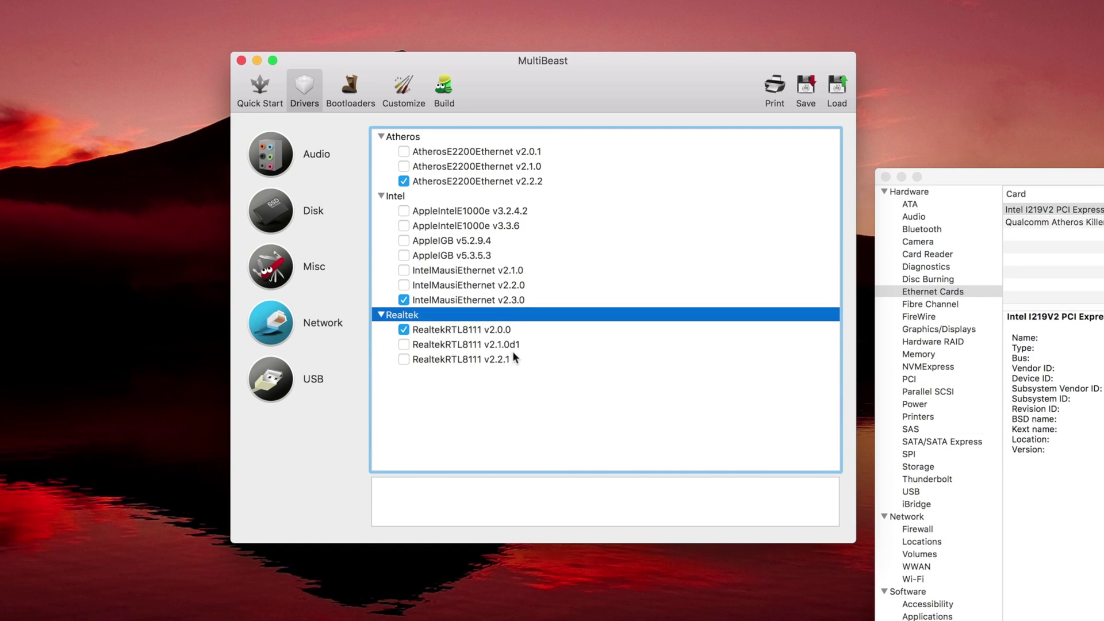
pyautogui.click(491, 328)
pyautogui.click(416, 183)
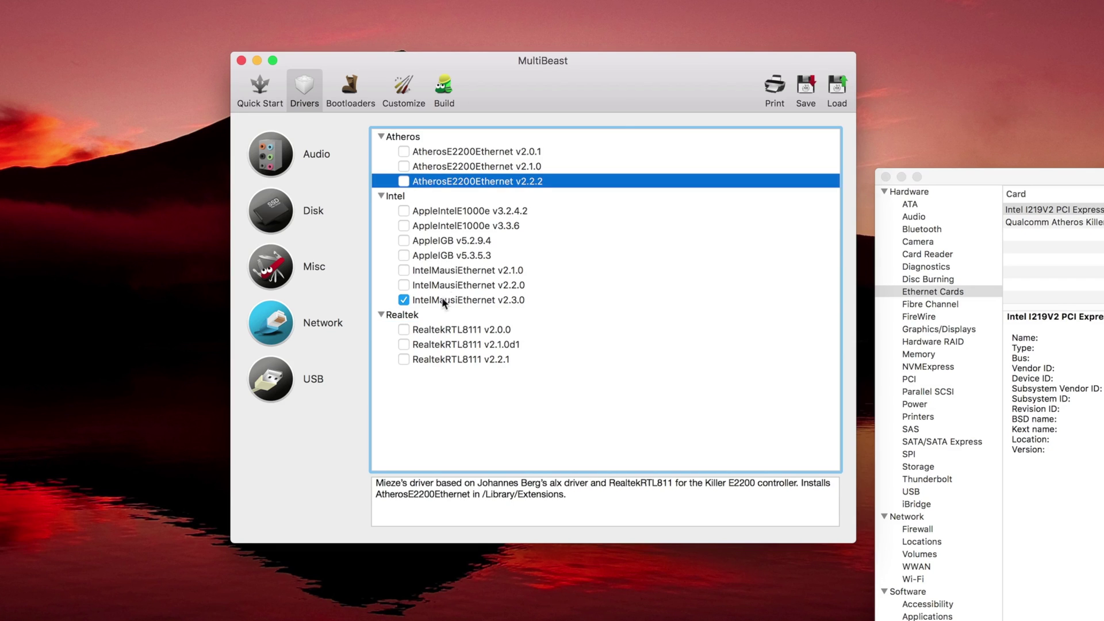
pyautogui.click(488, 299)
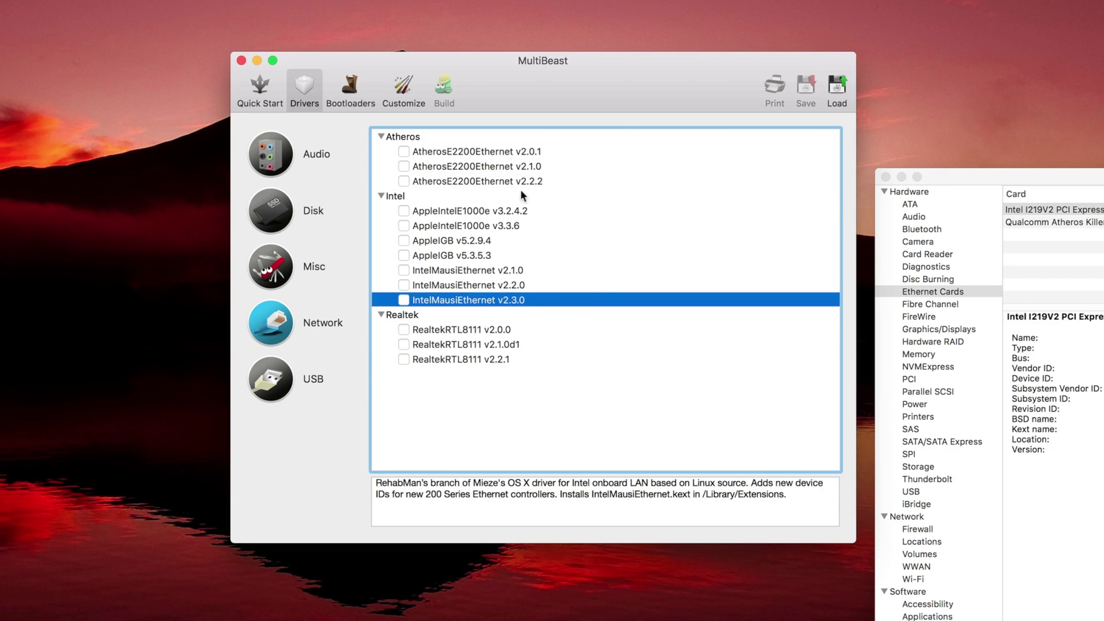
pyautogui.click(537, 185)
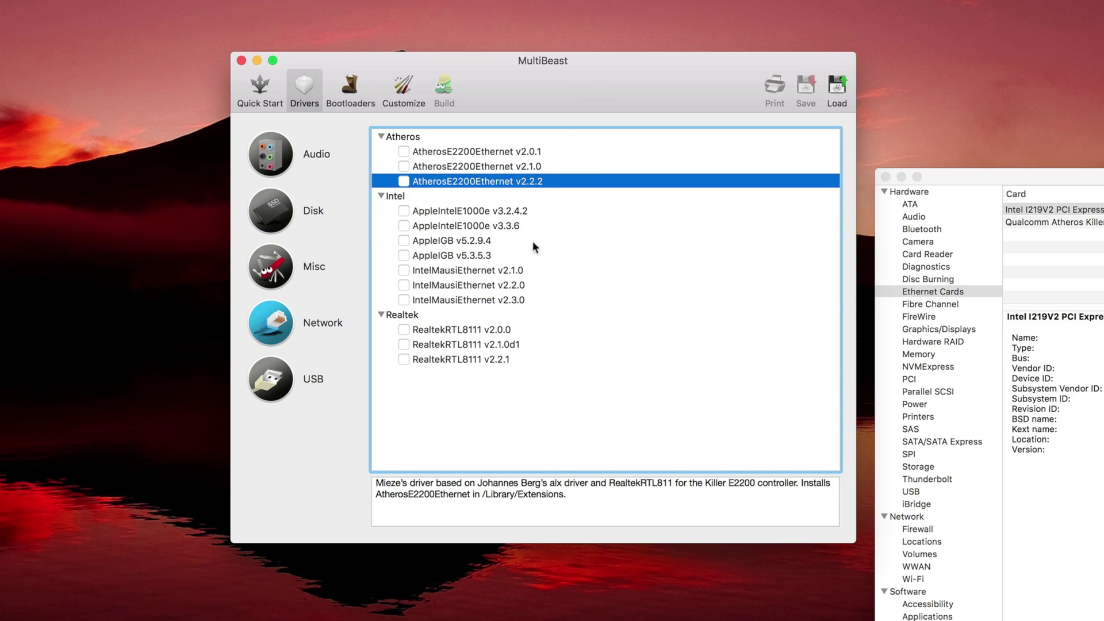
pyautogui.moveTo(592, 85); pyautogui.dragTo(265, 142)
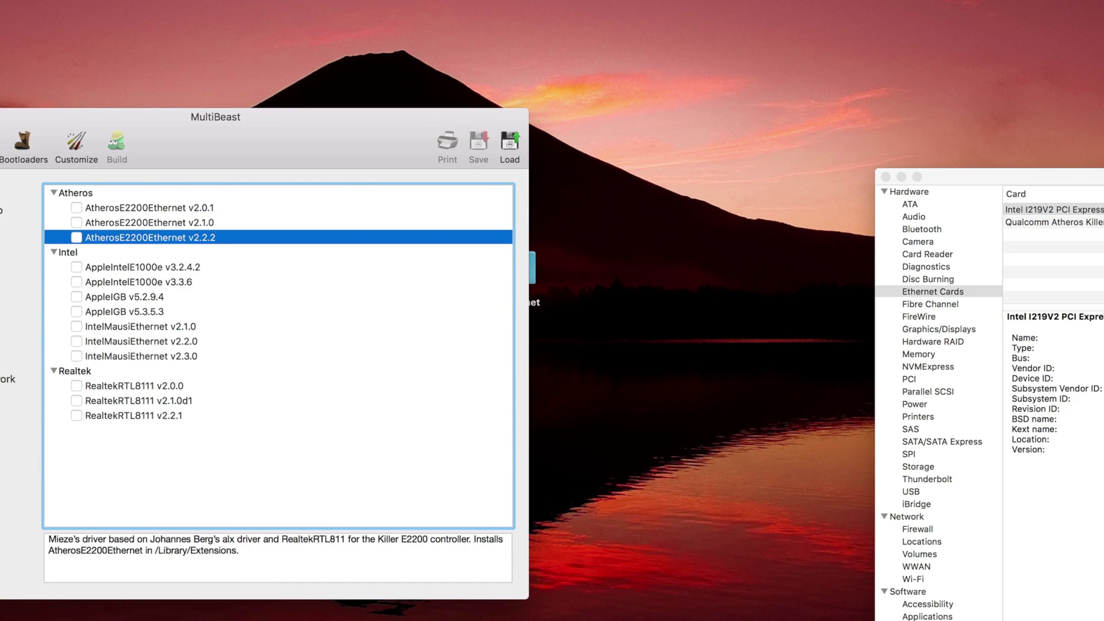
# Quit MultiBeast, open All Ethernet Kexts, and dismiss the damaged AppleIntelE1000e.pkg warning.
pyautogui.press('super+q')
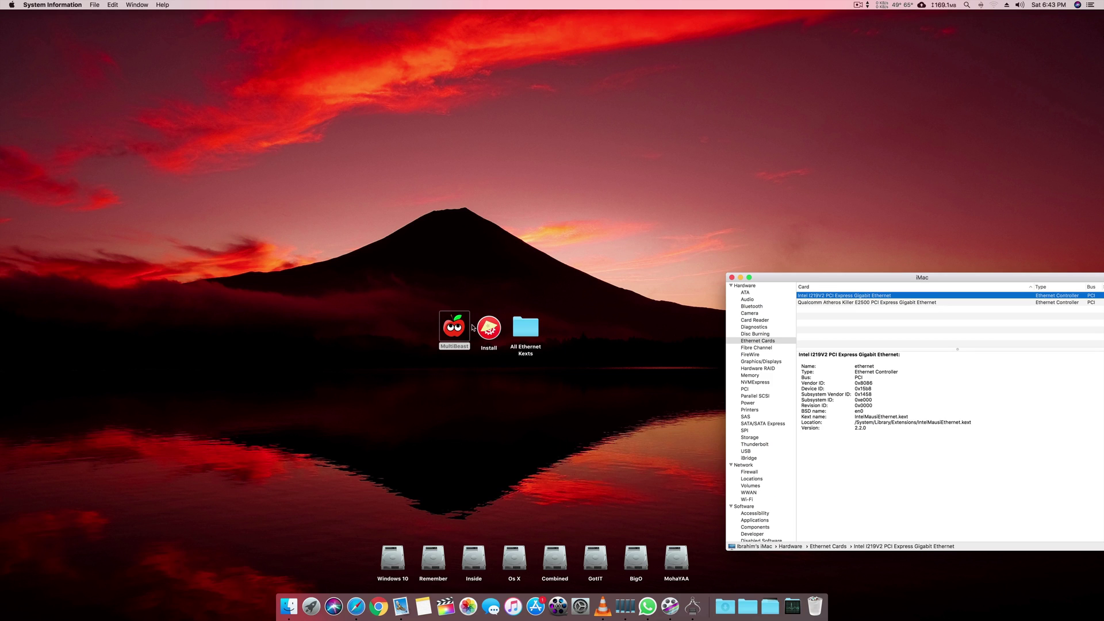
pyautogui.click(530, 327)
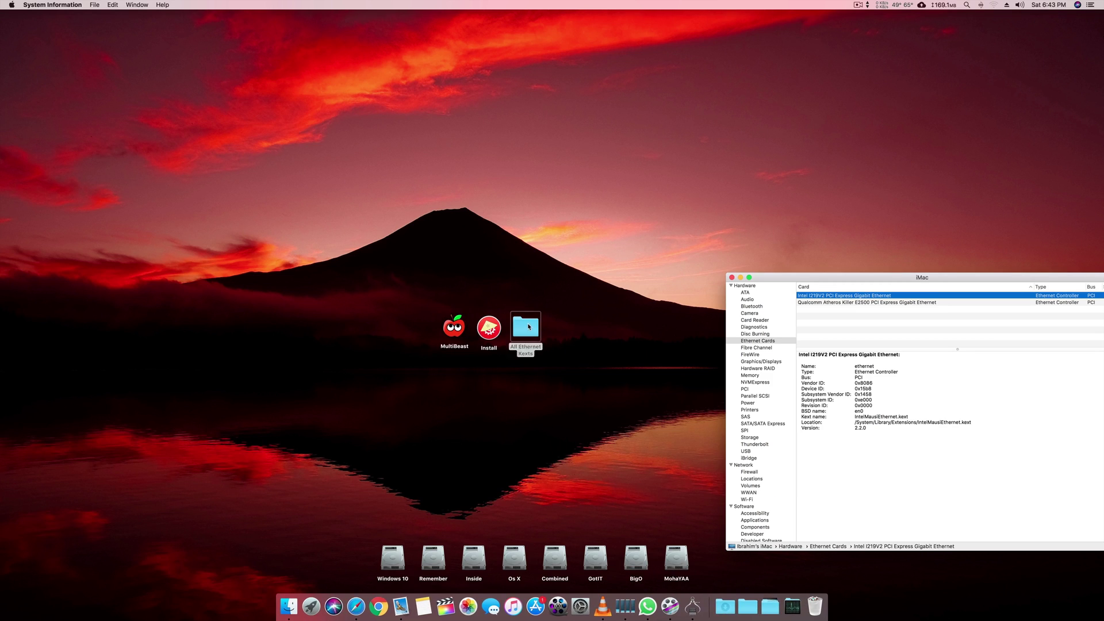
pyautogui.doubleClick(529, 327)
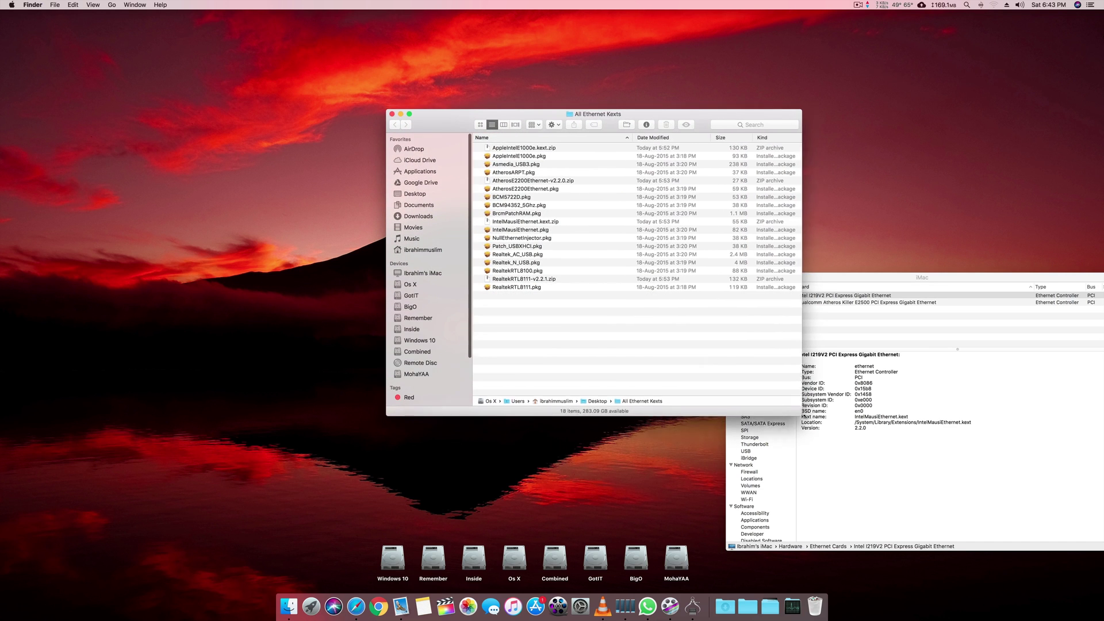
pyautogui.moveTo(509, 114); pyautogui.dragTo(379, 173)
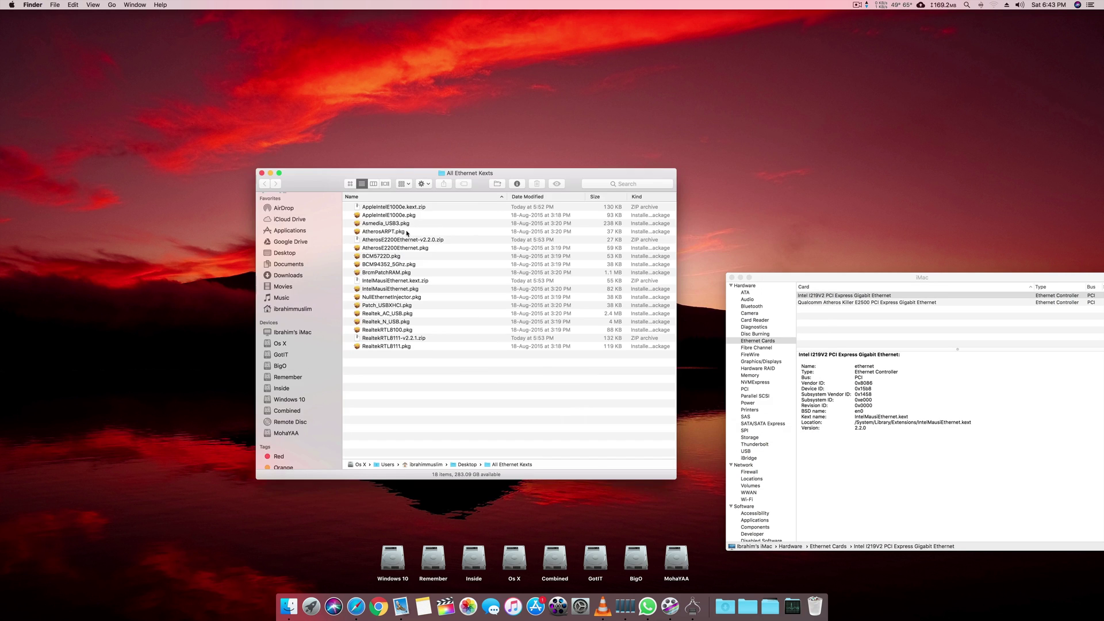
pyautogui.doubleClick(392, 215)
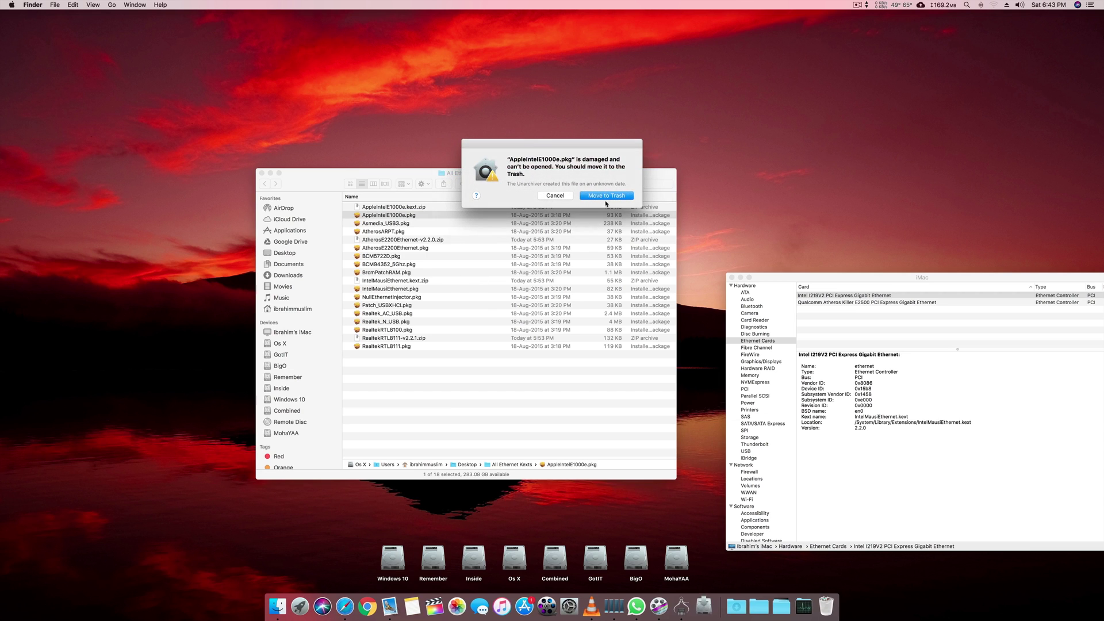
pyautogui.click(556, 195)
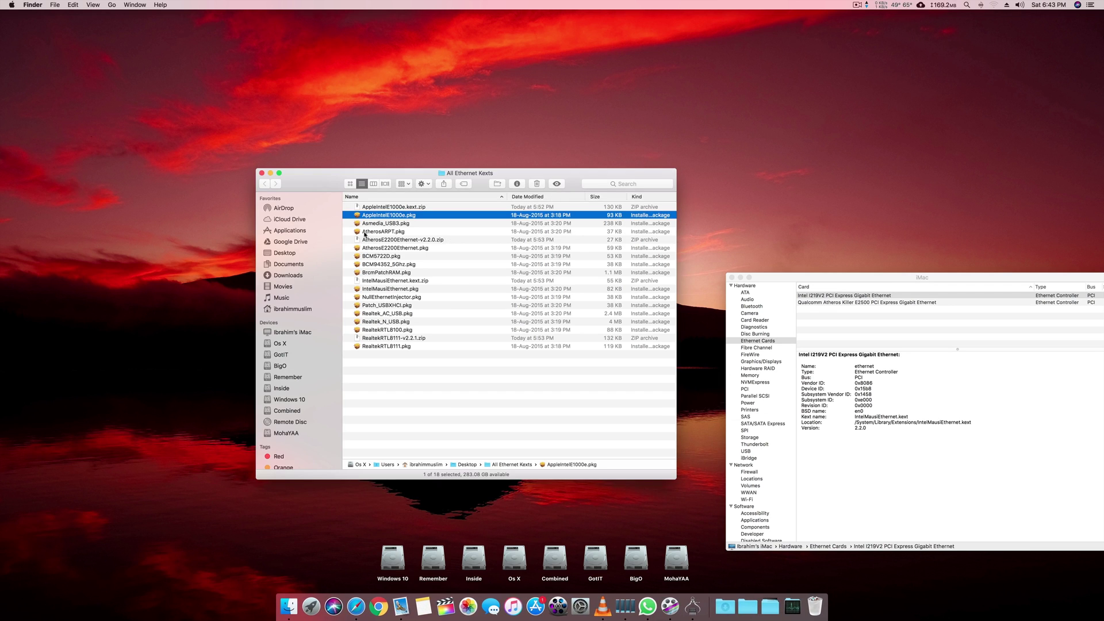
# Unzip AppleIntelE1000e.kext.zip and launch the Hackintosh Vietnam Tool installer.
pyautogui.doubleClick(372, 207)
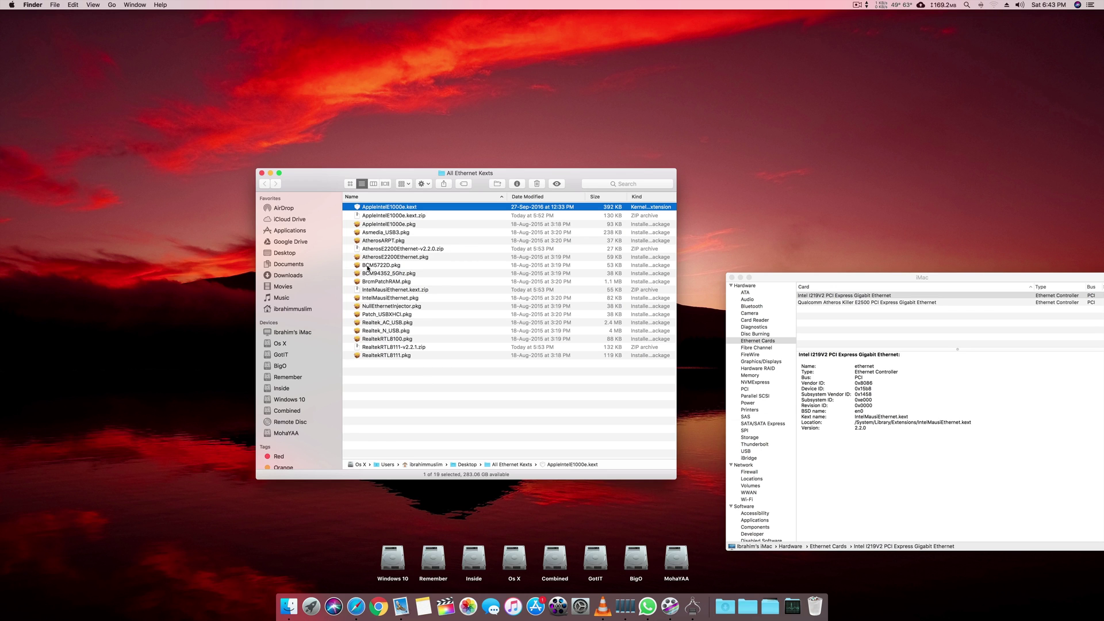
pyautogui.moveTo(325, 176); pyautogui.dragTo(755, 213)
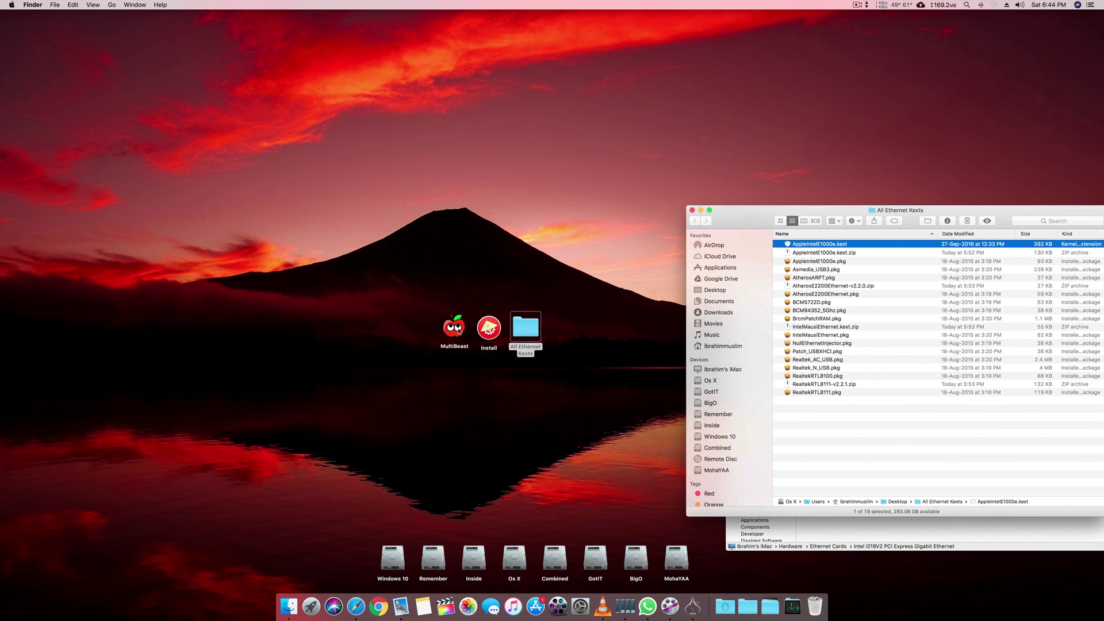
pyautogui.doubleClick(489, 328)
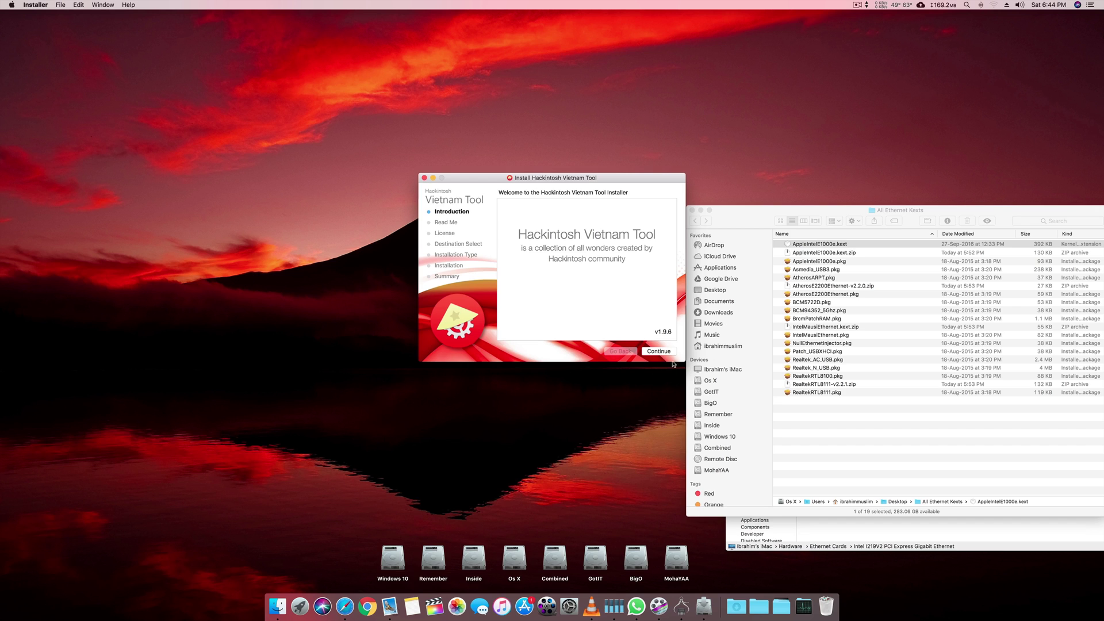
# Go past the introduction and license pages in Hackintosh Vietnam Tool and agree to the license.
pyautogui.click(661, 352)
pyautogui.click(658, 350)
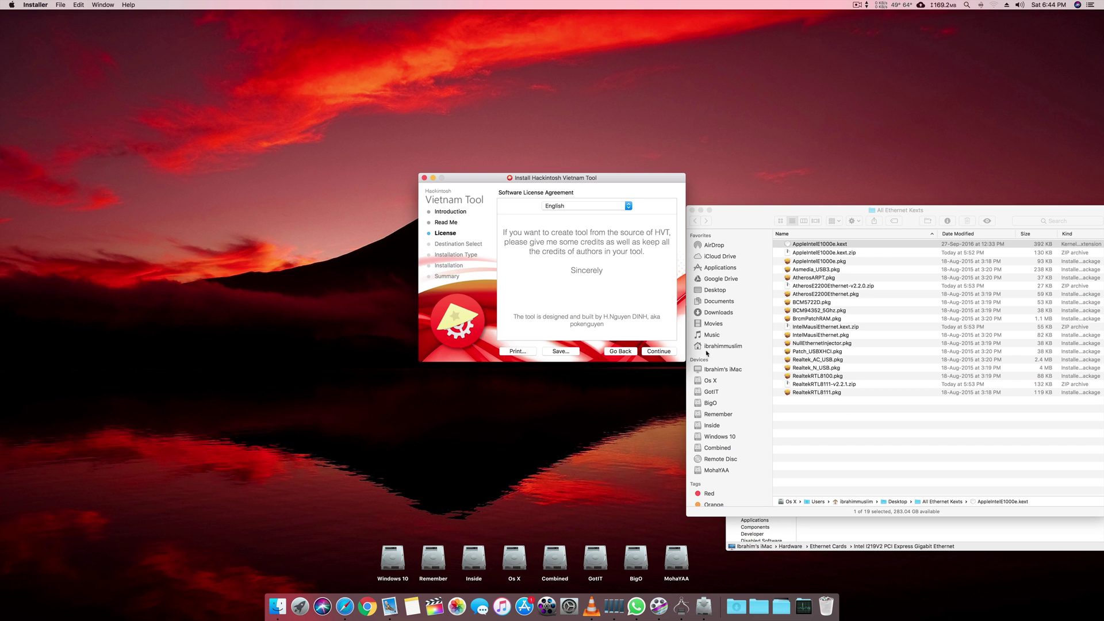
pyautogui.click(656, 351)
pyautogui.click(636, 244)
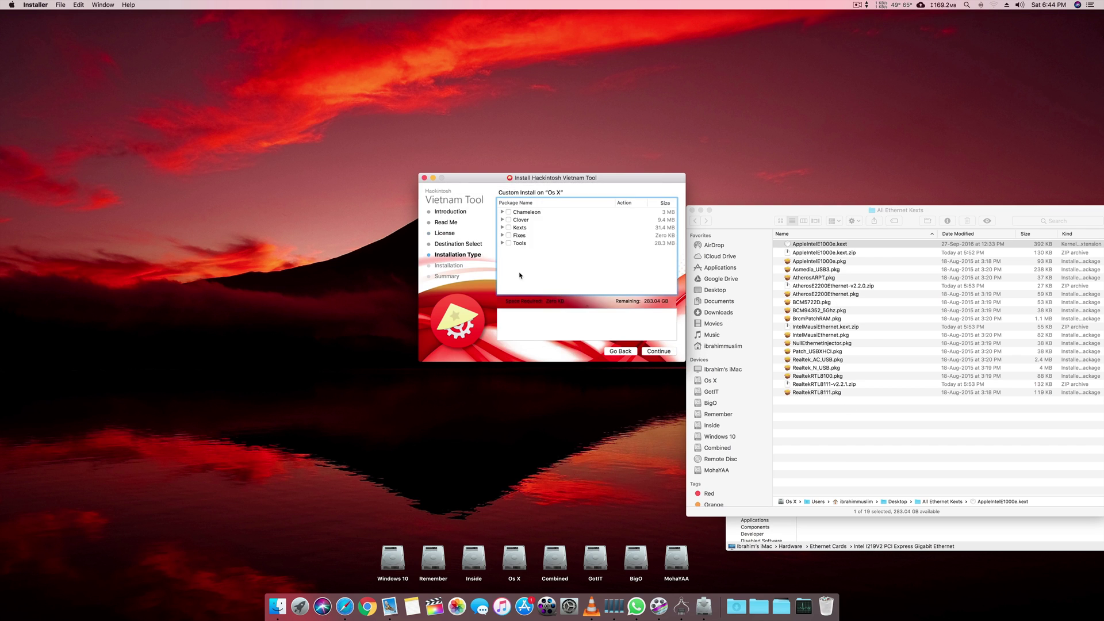
# Expand Kexts > Network to show the Broadcom BCM5722D and Realtek Ethernet kexts.
pyautogui.click(504, 228)
pyautogui.click(444, 142)
pyautogui.click(468, 212)
pyautogui.click(455, 213)
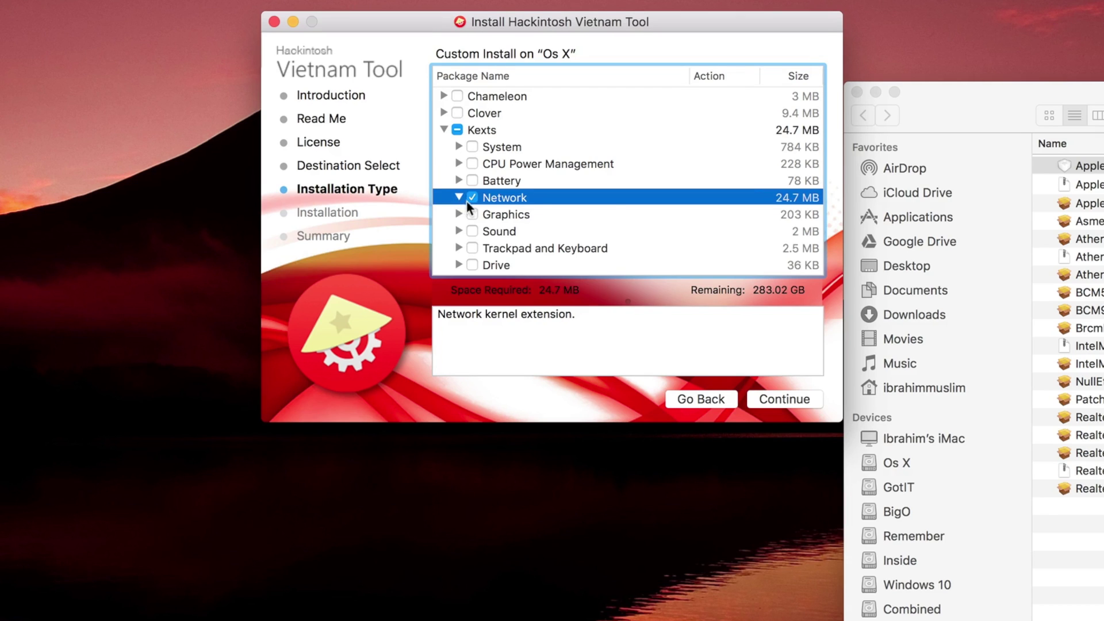
pyautogui.scroll(-3, 505, 246)
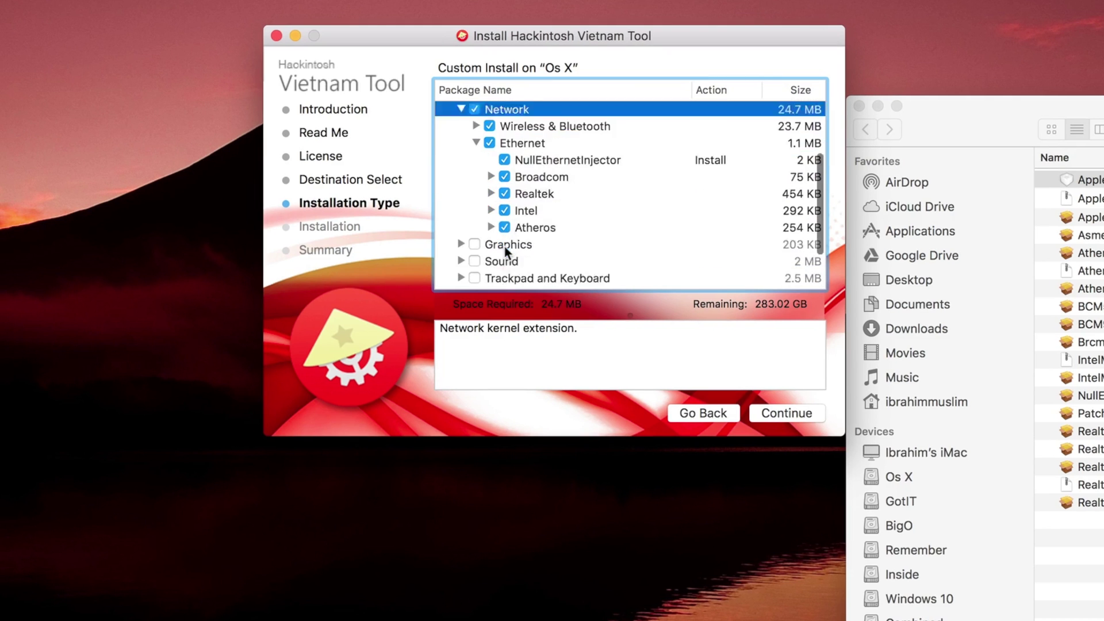
pyautogui.scroll(-2, 505, 246)
pyautogui.click(491, 150)
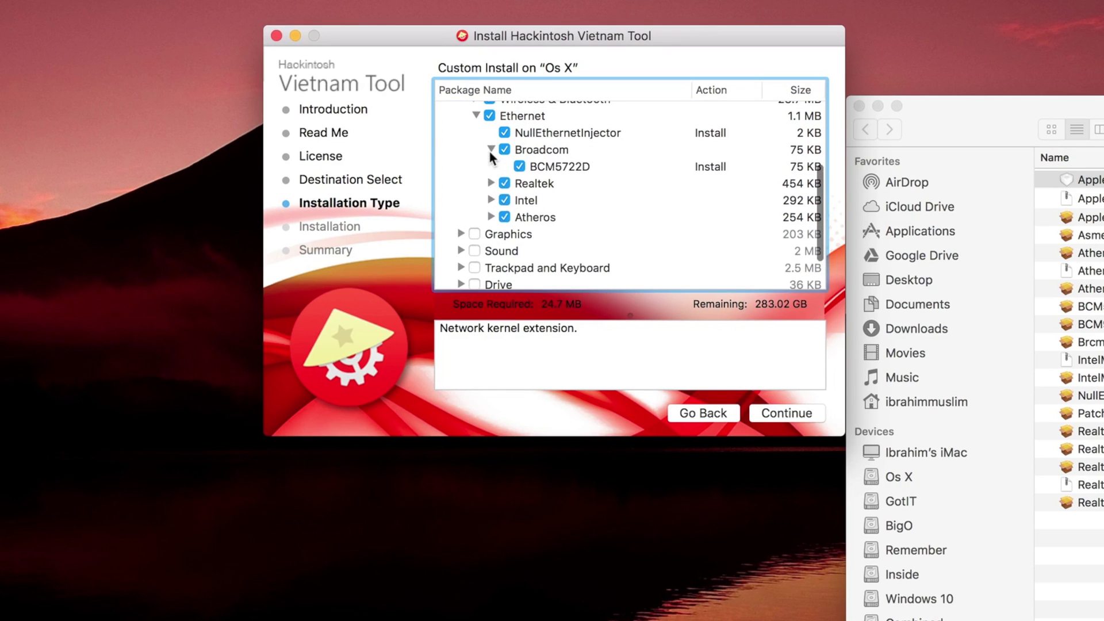
pyautogui.click(491, 183)
# Untick the Intel Ethernet kexts and expand the Intel and Atheros groups to review them.
pyautogui.scroll(-1, 498, 215)
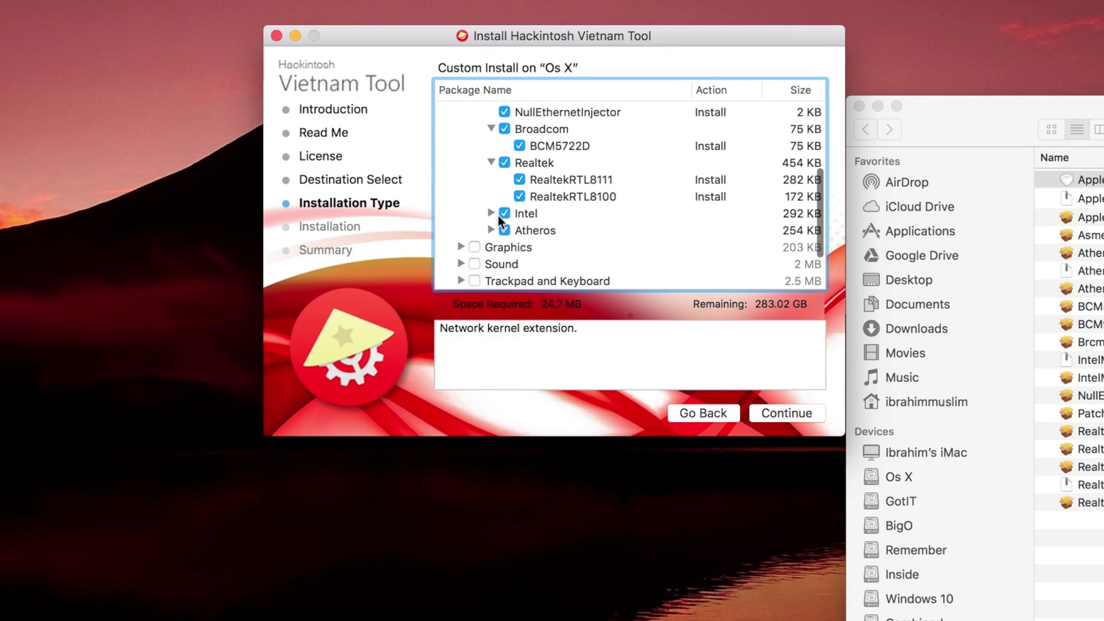
pyautogui.click(499, 214)
pyautogui.click(492, 214)
pyautogui.scroll(-3, 497, 224)
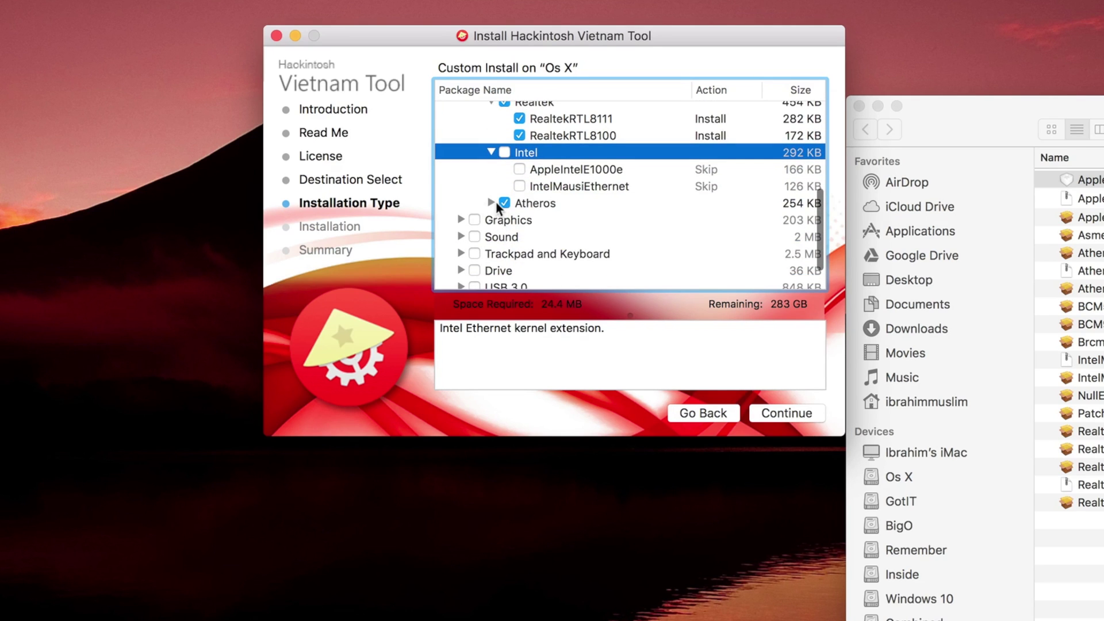
pyautogui.click(490, 203)
pyautogui.moveTo(589, 37); pyautogui.dragTo(478, 342)
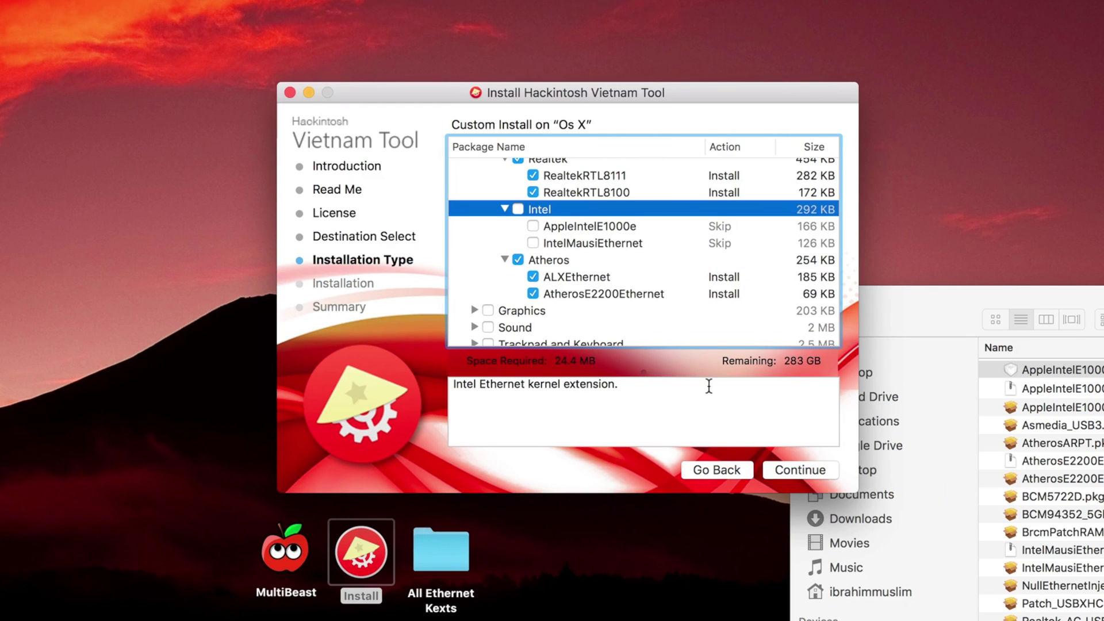
pyautogui.scroll(5, 554, 240)
pyautogui.scroll(2, 554, 240)
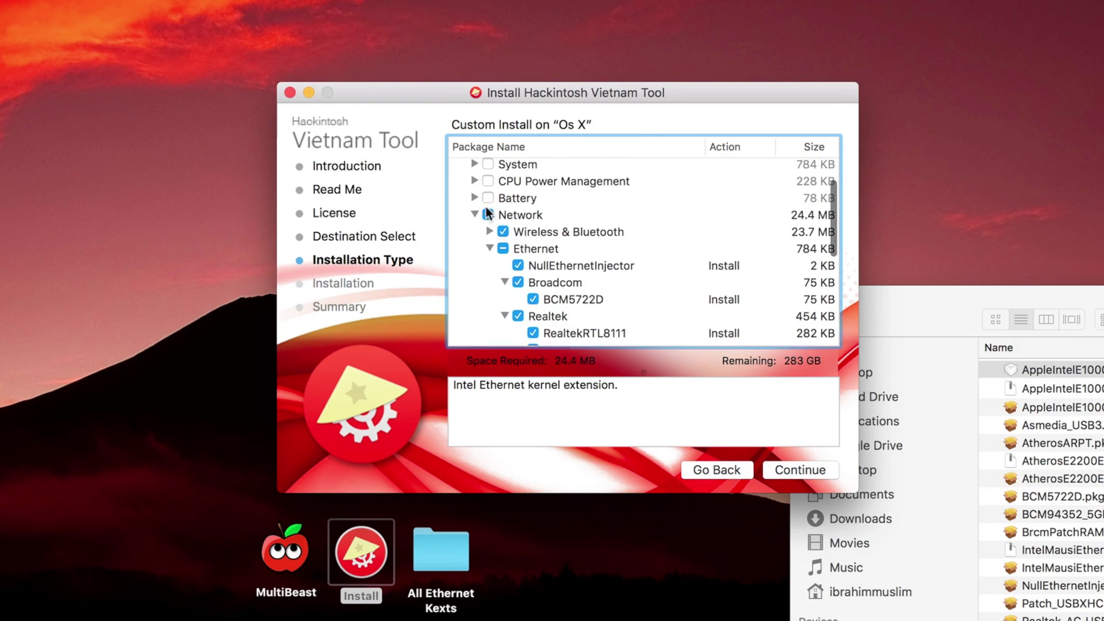
# Quit the installer without installing, then close the All Ethernet Kexts and System Information windows.
pyautogui.press('super+q')
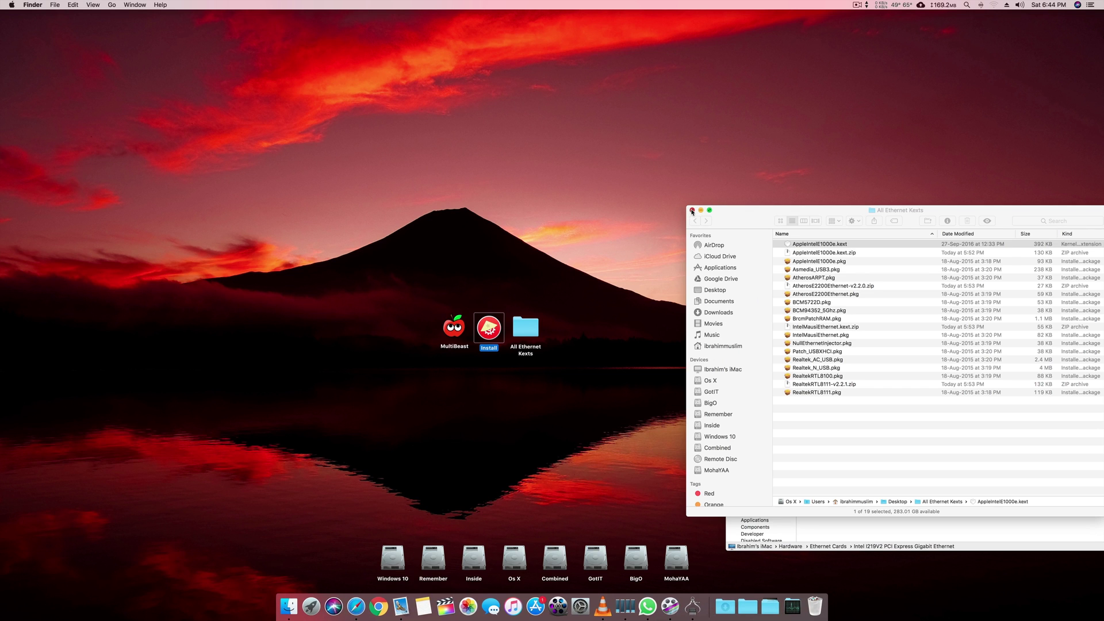
pyautogui.click(693, 210)
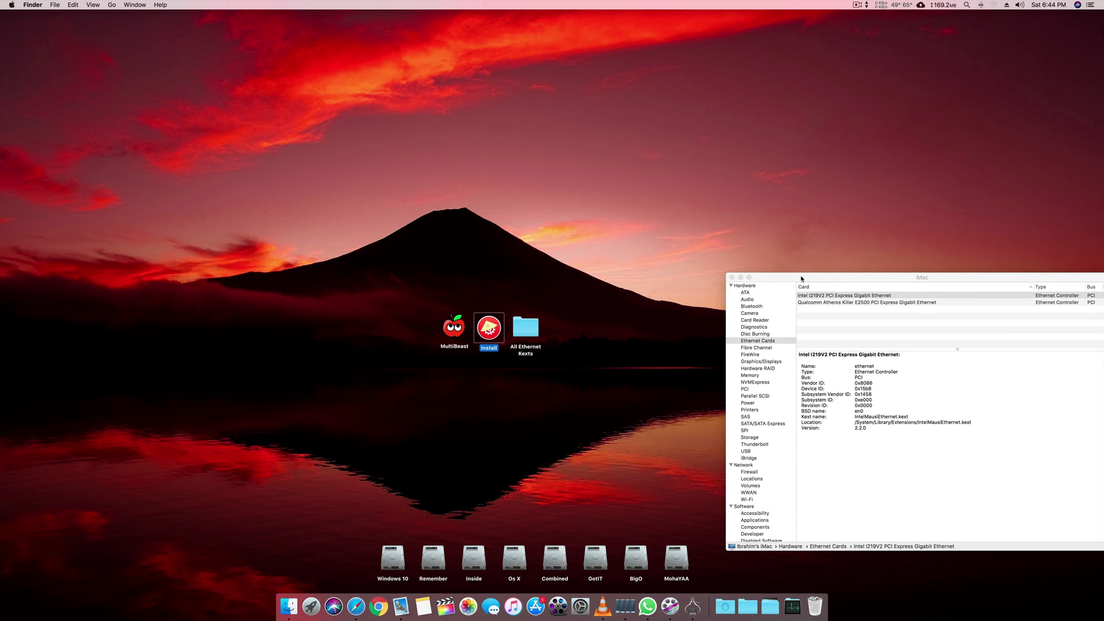
pyautogui.moveTo(801, 279); pyautogui.dragTo(631, 140)
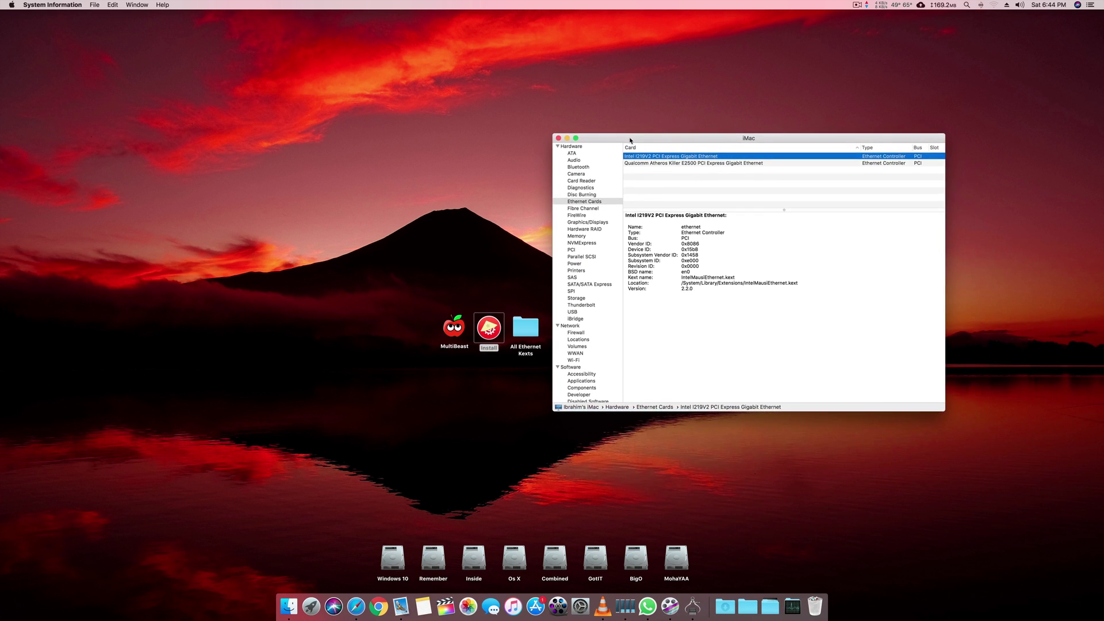
pyautogui.click(559, 138)
# Launch Clover Configurator from Spotlight and mount the disk0s1 EFI partition under Mount EFI.
pyautogui.press('super+space')
pyautogui.write('multiBeast')
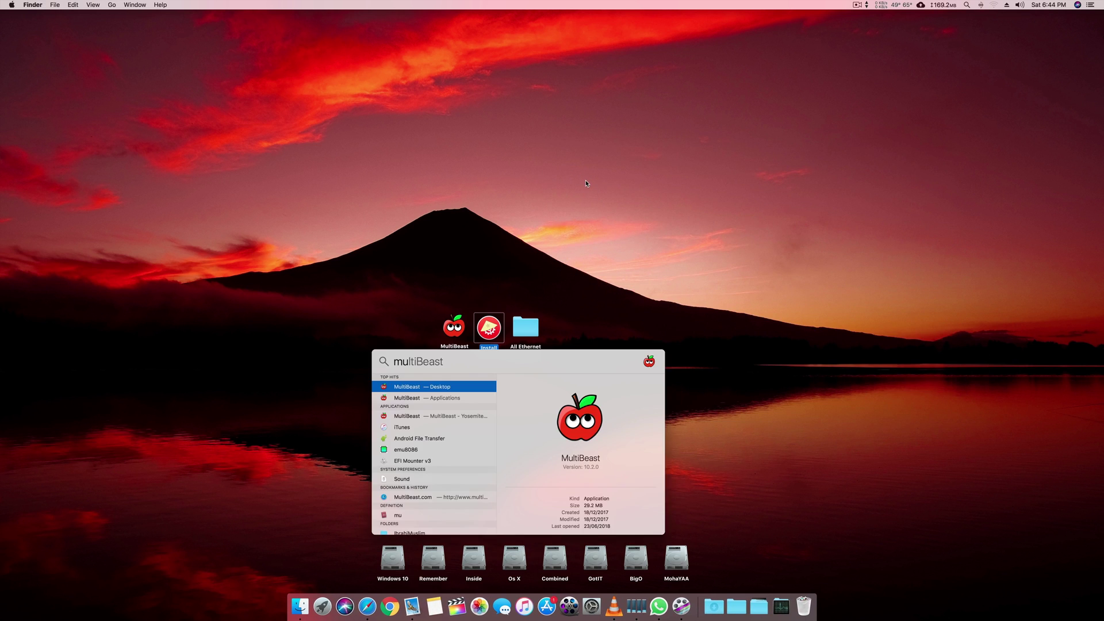
pyautogui.write('clove')
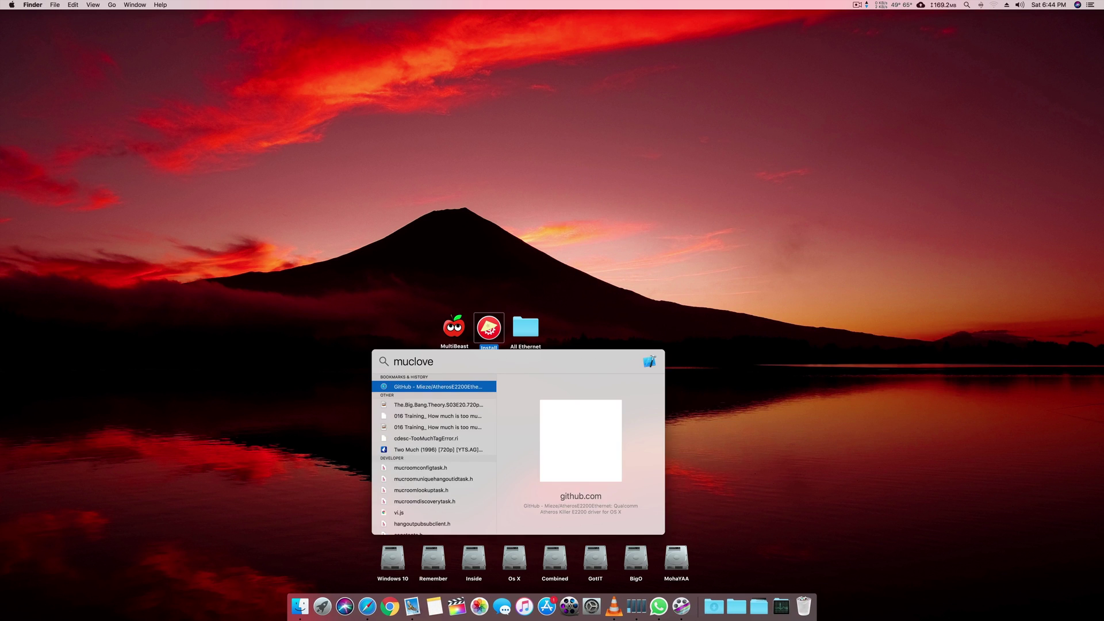
pyautogui.press('Return')
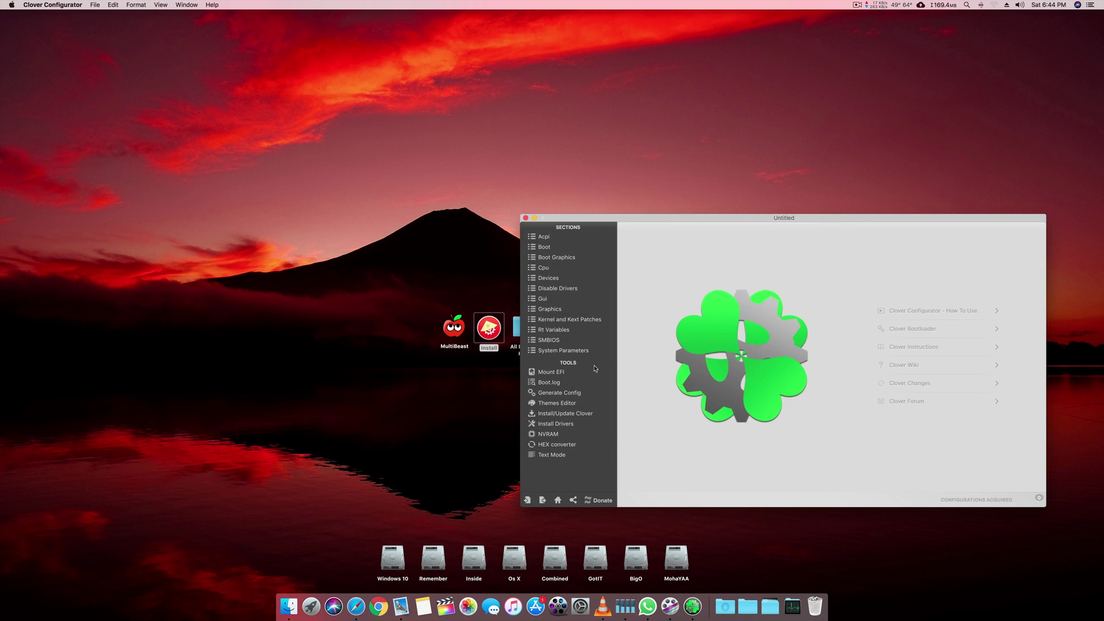
pyautogui.click(595, 371)
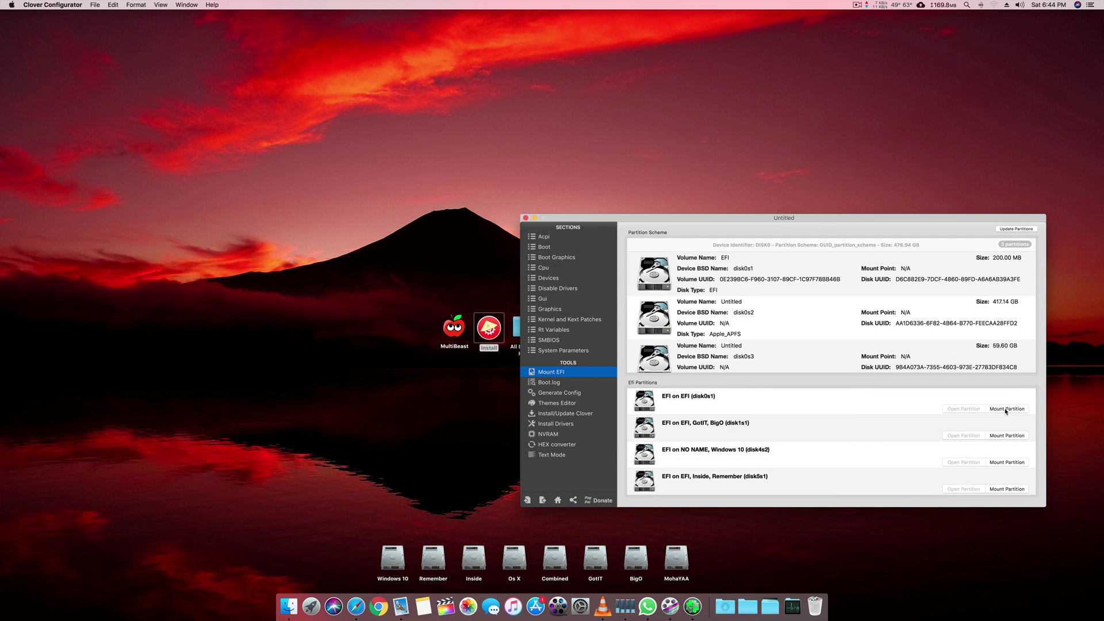
pyautogui.click(1007, 409)
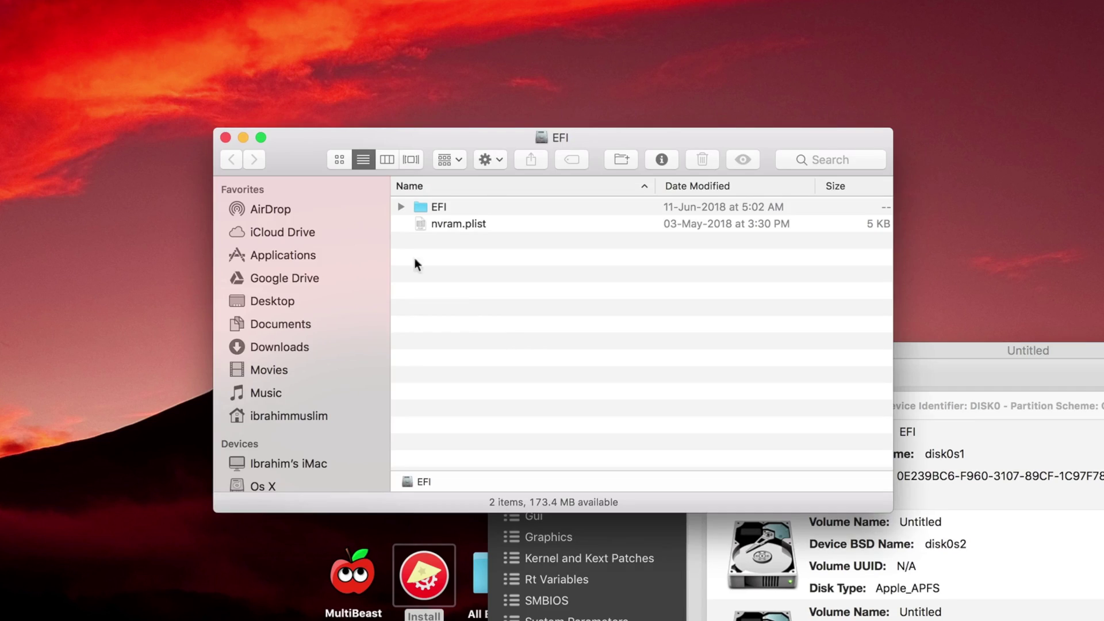
# Open EFI > CLOVER > kexts on the EFI partition and close Clover Configurator.
pyautogui.doubleClick(459, 206)
pyautogui.click(453, 241)
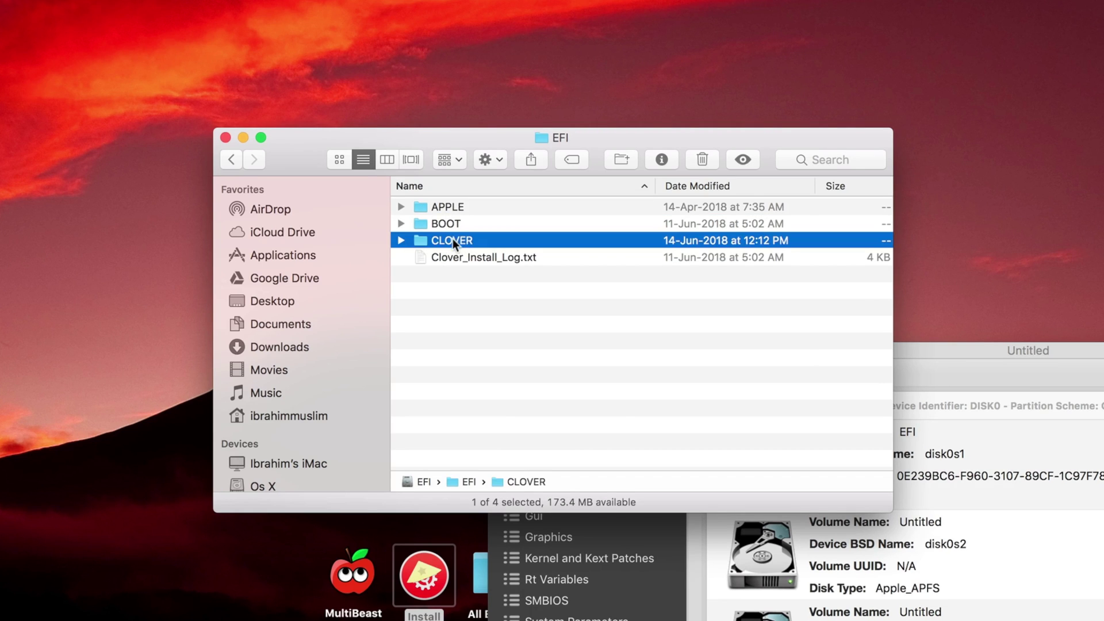
pyautogui.doubleClick(457, 241)
pyautogui.click(425, 375)
pyautogui.doubleClick(438, 375)
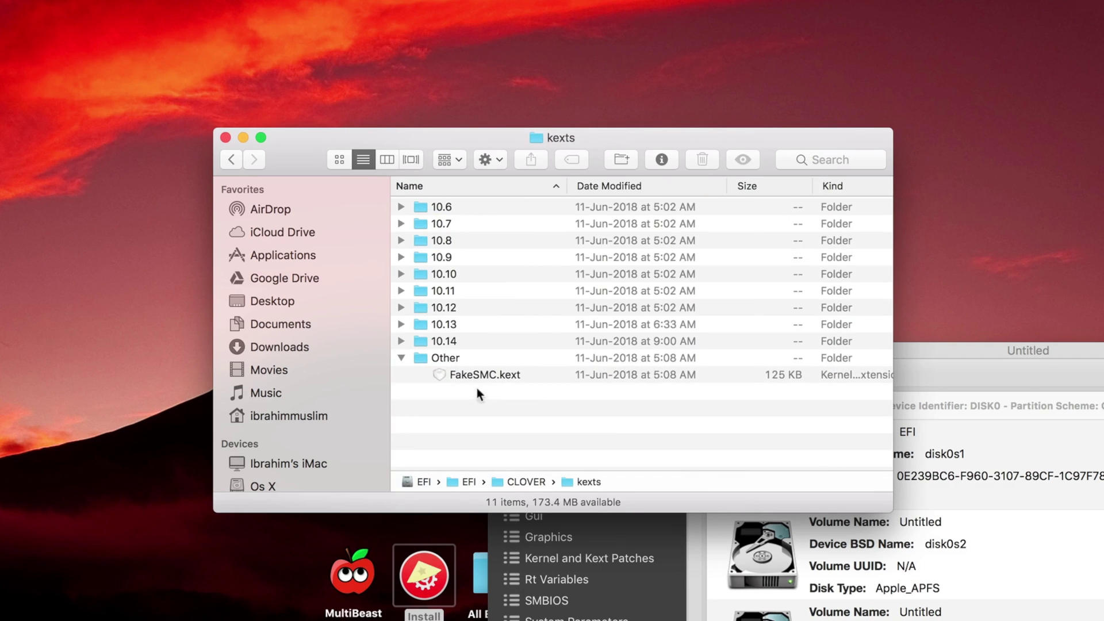
pyautogui.press('super+Tab')
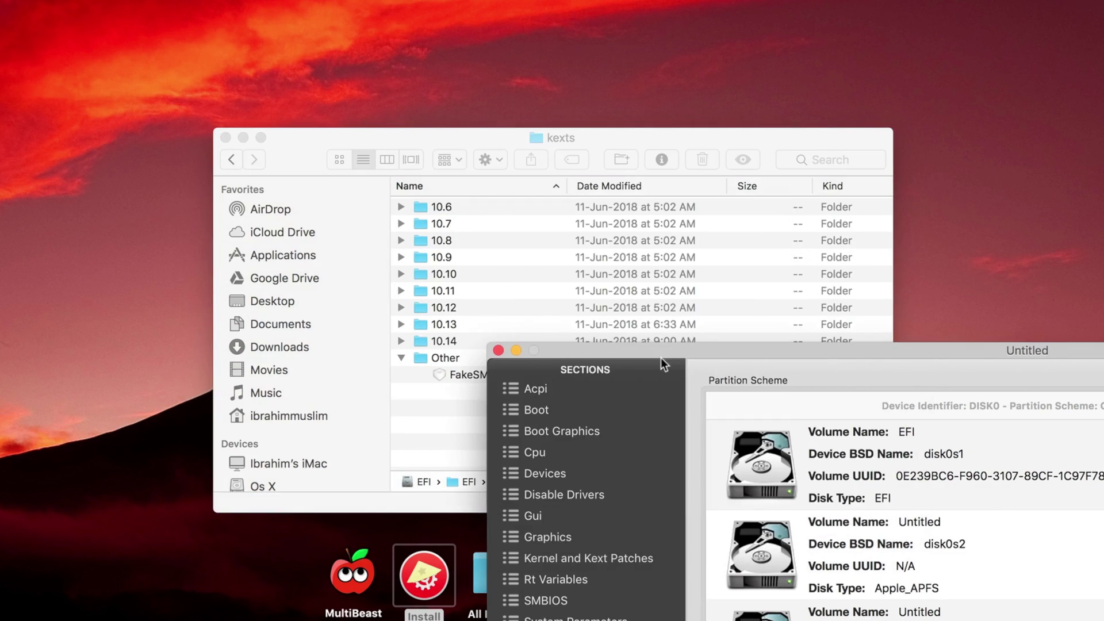
pyautogui.click(497, 351)
# Move FakeSMC.kext from the Other folder to the Trash and confirm Other is now empty.
pyautogui.click(468, 374)
pyautogui.rightClick(468, 375)
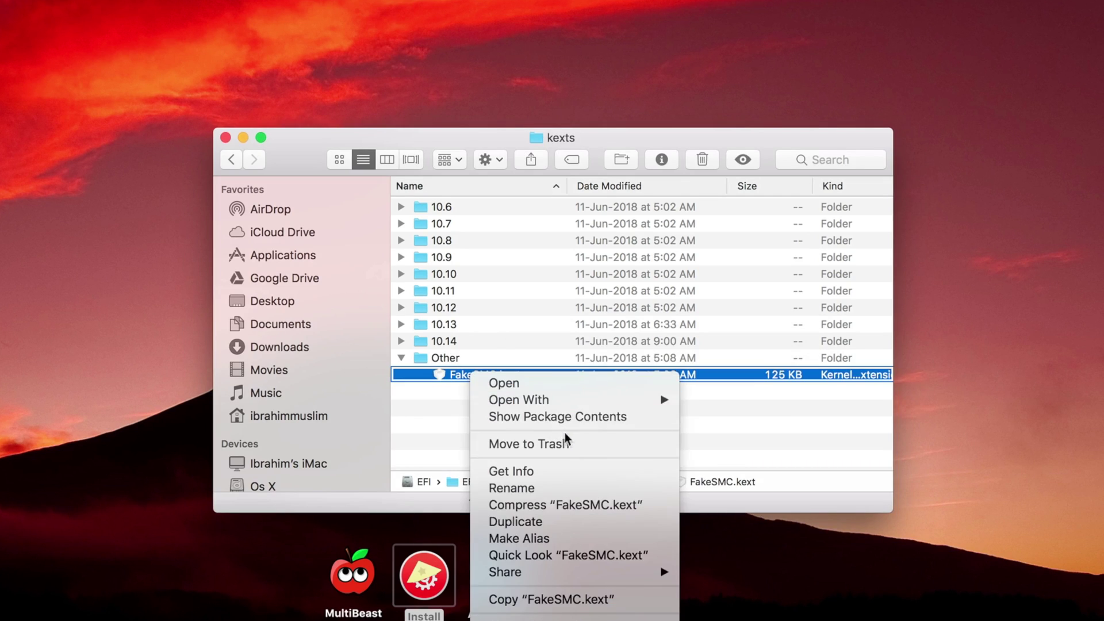
pyautogui.click(558, 443)
pyautogui.click(420, 341)
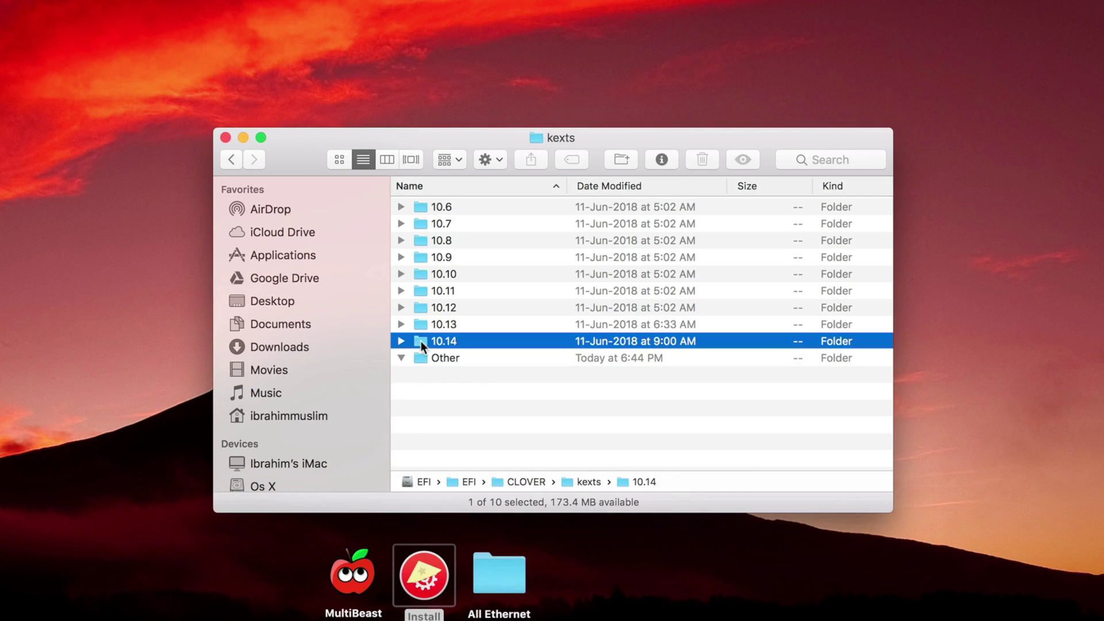
pyautogui.click(447, 357)
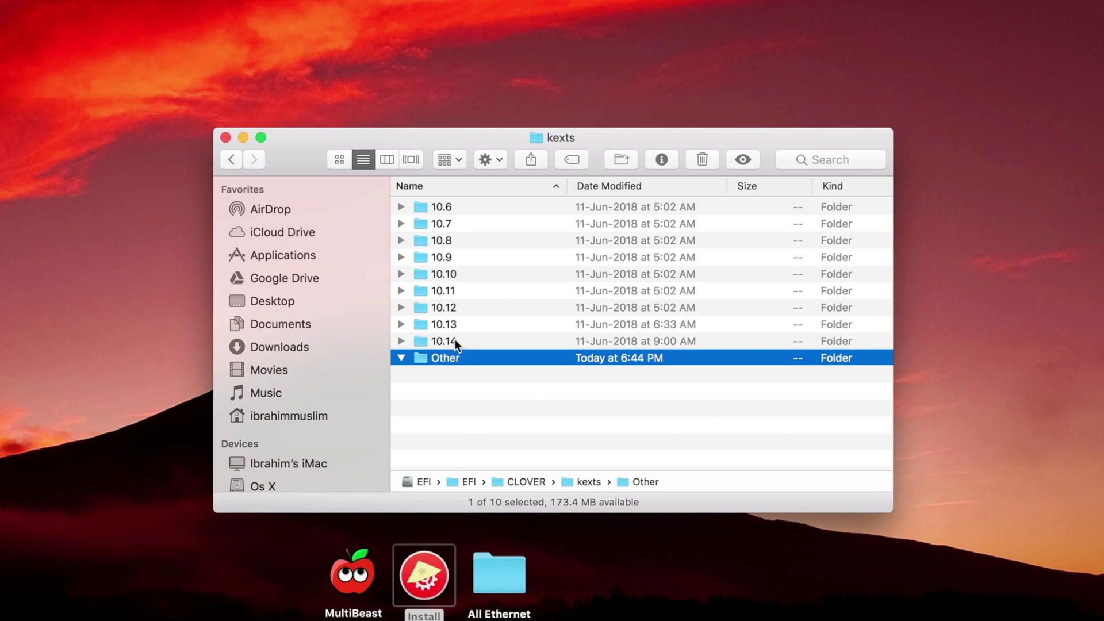
pyautogui.doubleClick(454, 341)
pyautogui.moveTo(400, 138); pyautogui.dragTo(827, 350)
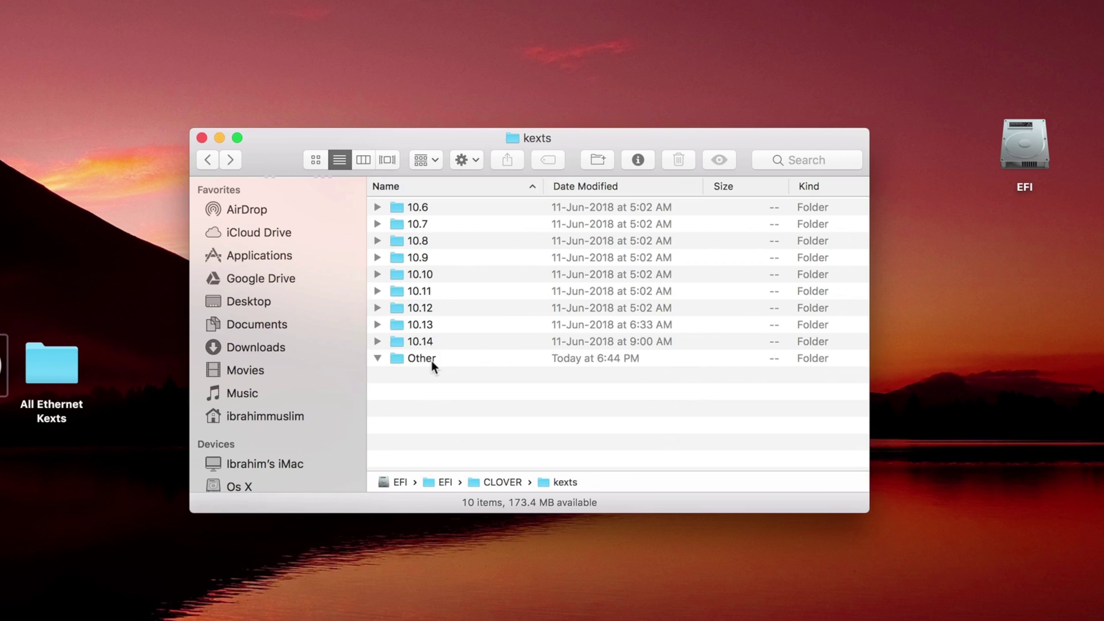
pyautogui.doubleClick(432, 361)
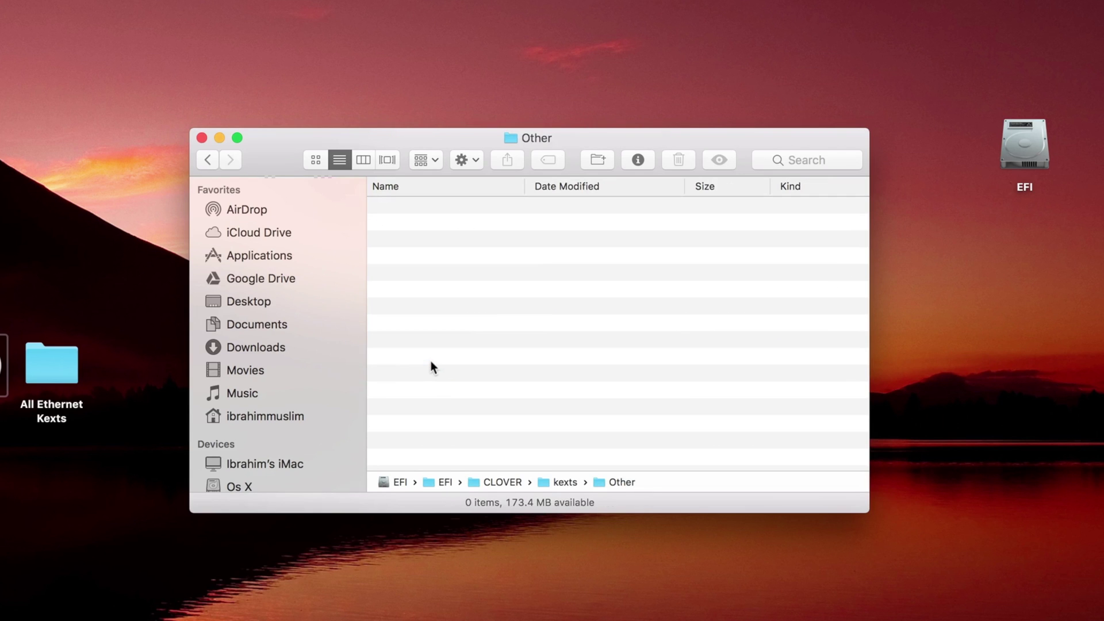
pyautogui.click(212, 161)
pyautogui.click(425, 339)
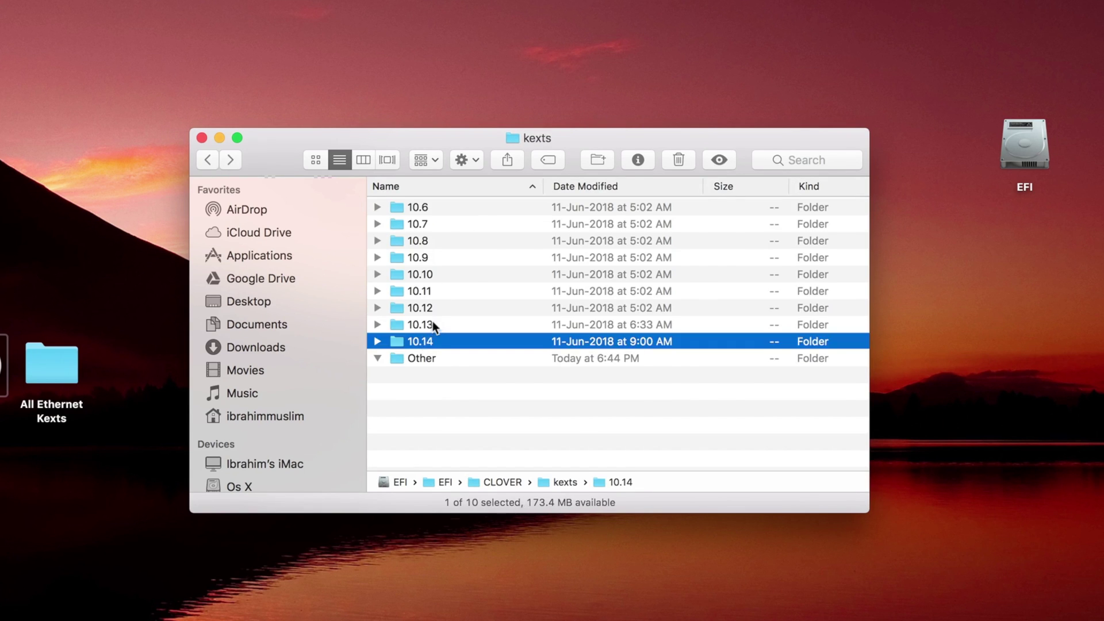
# Open the 10.13 folder and check for AppleIntelE1000e, AtherosE2200Ethernet, RealtekRTL8111 and IntelMausiEthernet kexts.
pyautogui.doubleClick(432, 321)
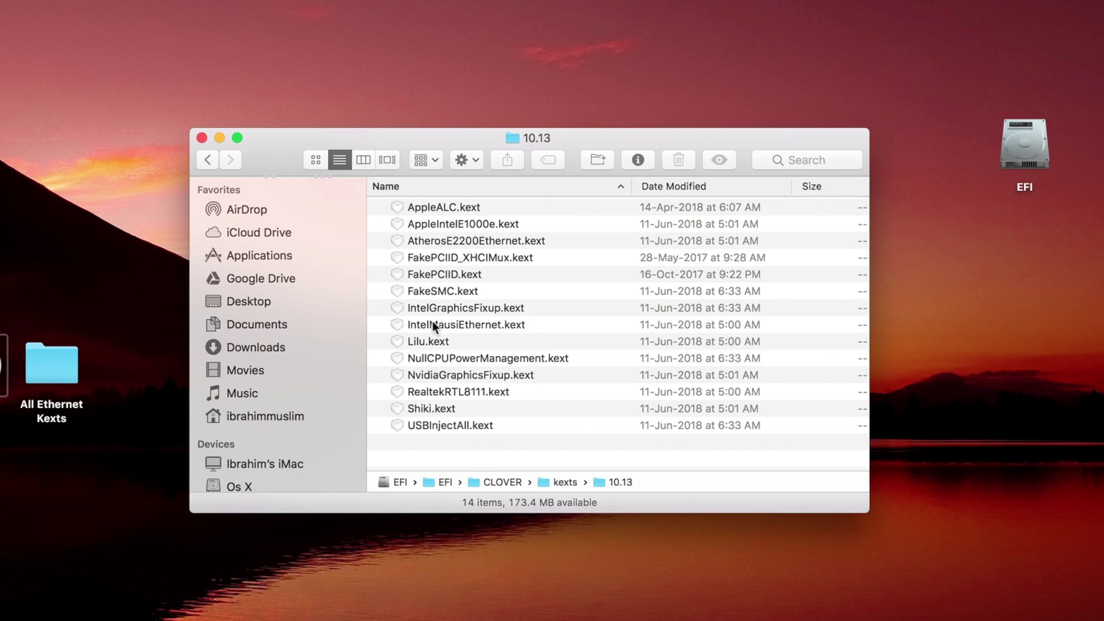
pyautogui.click(467, 228)
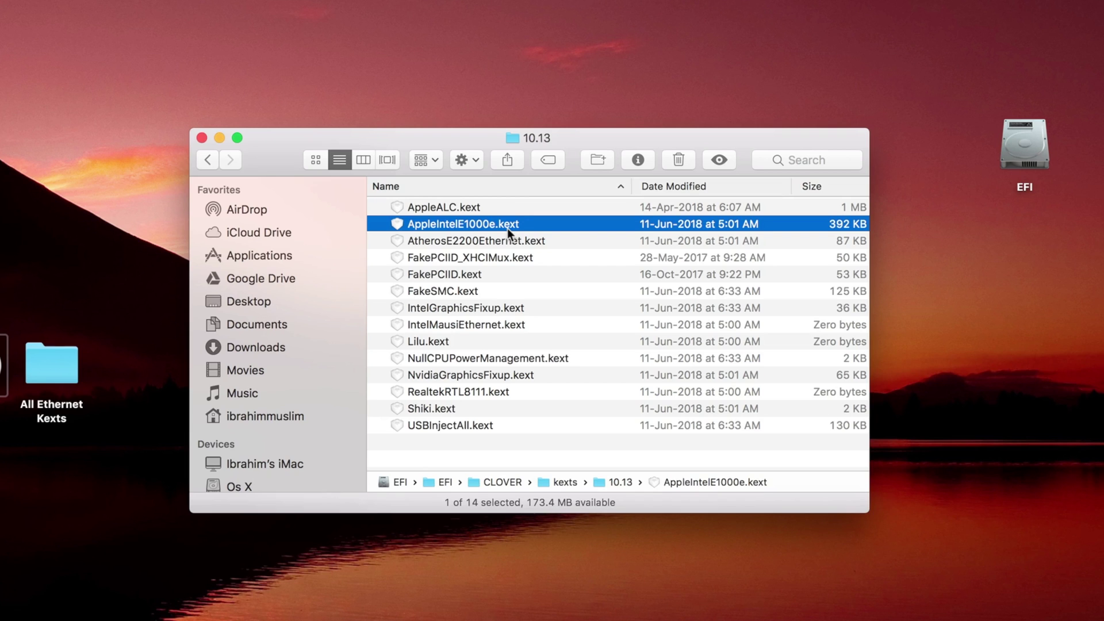
pyautogui.click(488, 241)
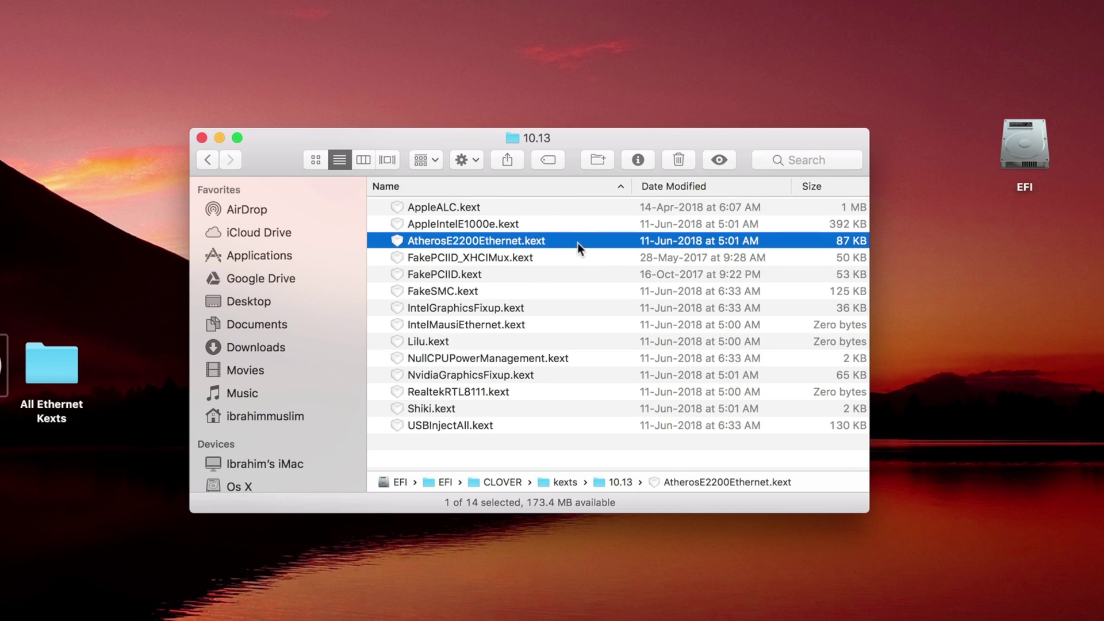
pyautogui.click(482, 392)
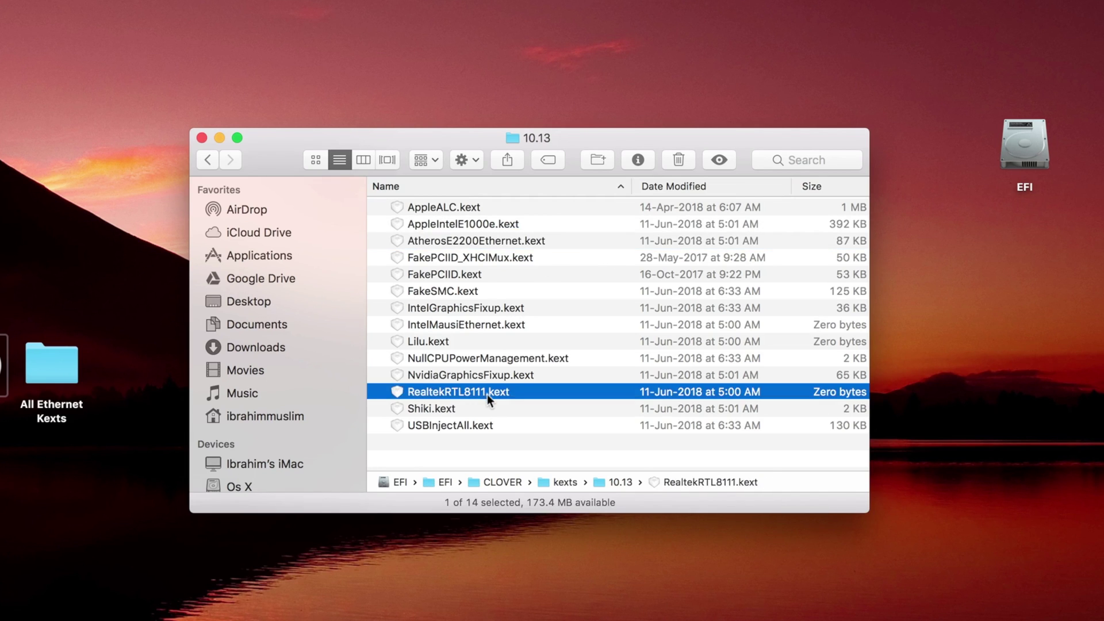
pyautogui.click(478, 325)
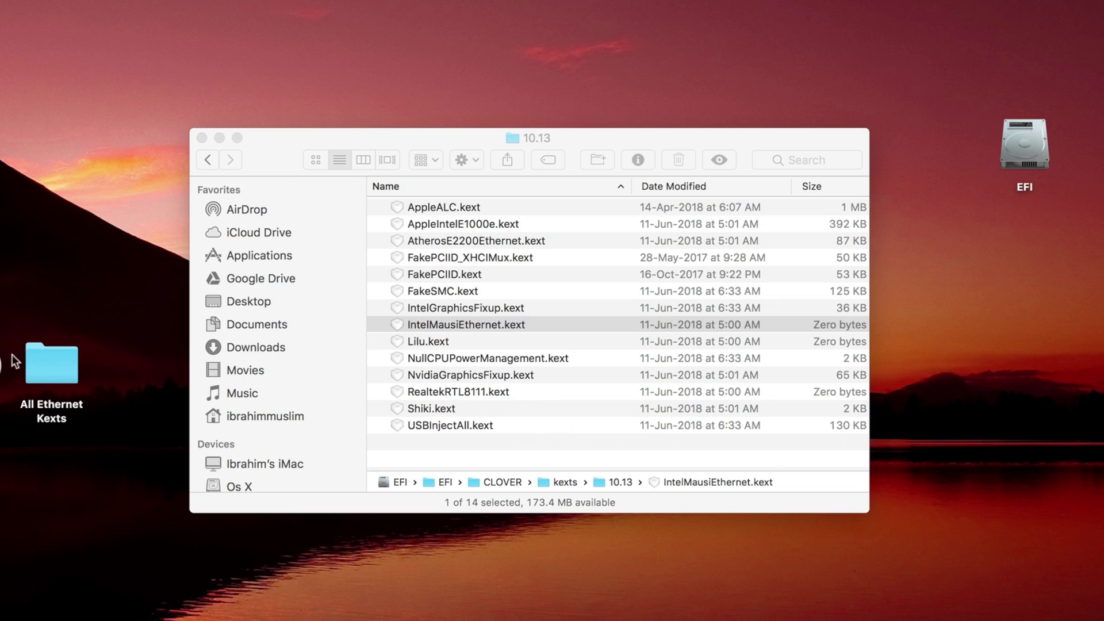
pyautogui.doubleClick(52, 364)
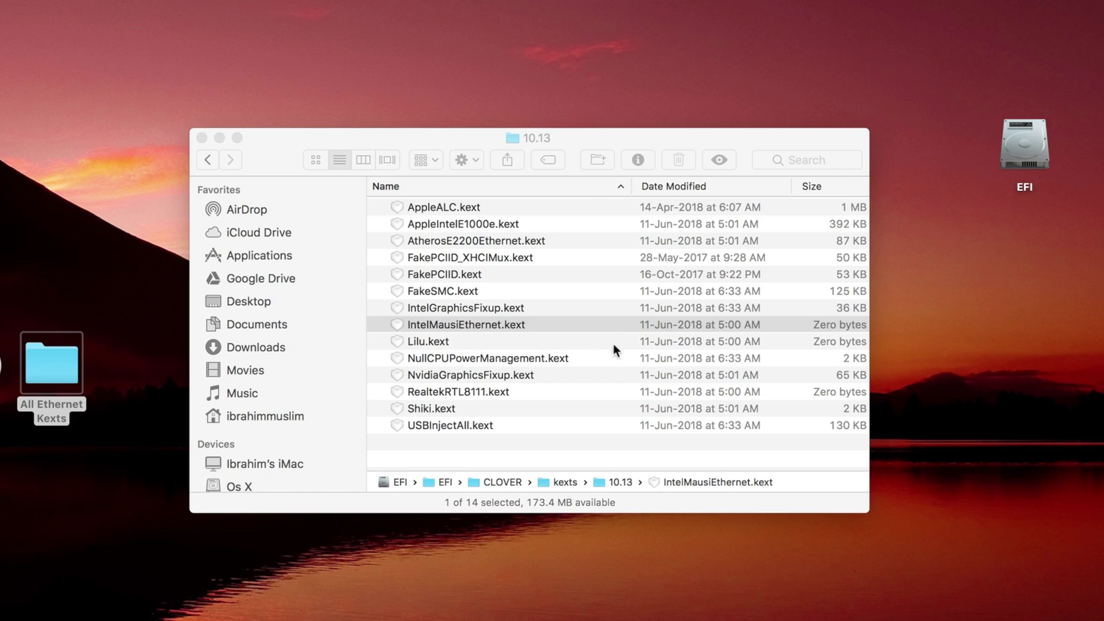
pyautogui.click(370, 257)
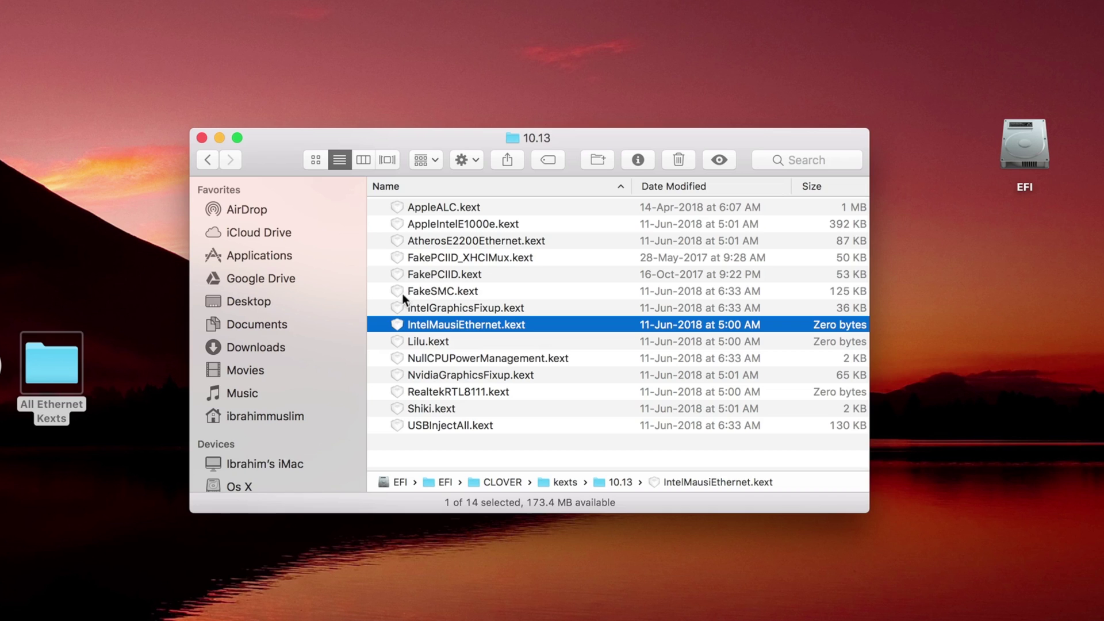
# Open Network in System Preferences, confirm Ethernet 2 reads Connected, then close the window.
pyautogui.click(202, 138)
pyautogui.click(581, 606)
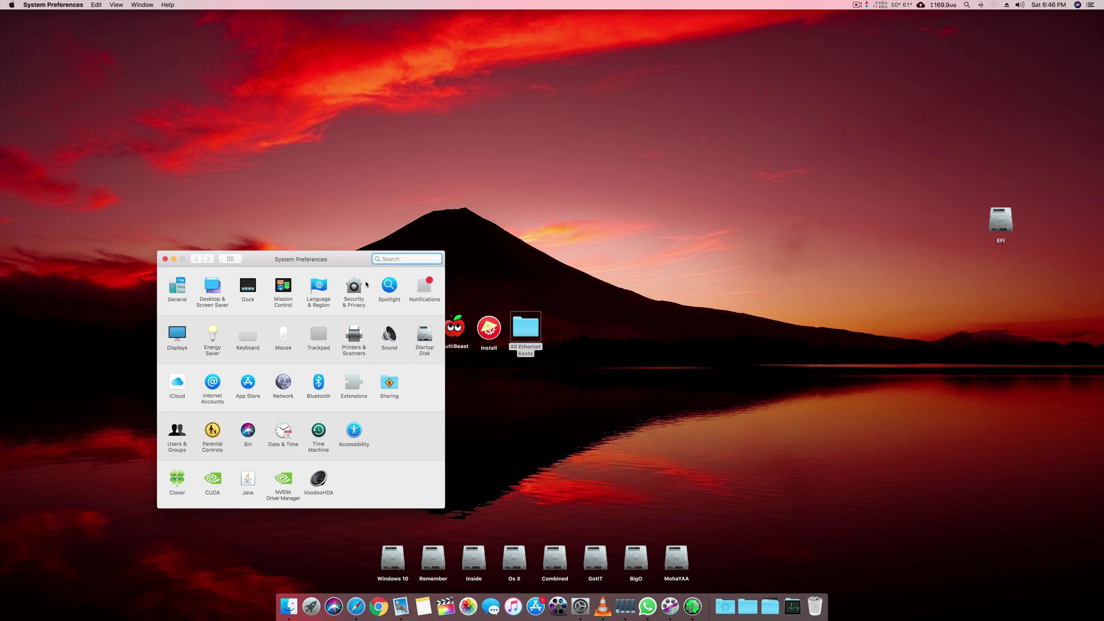
pyautogui.click(283, 382)
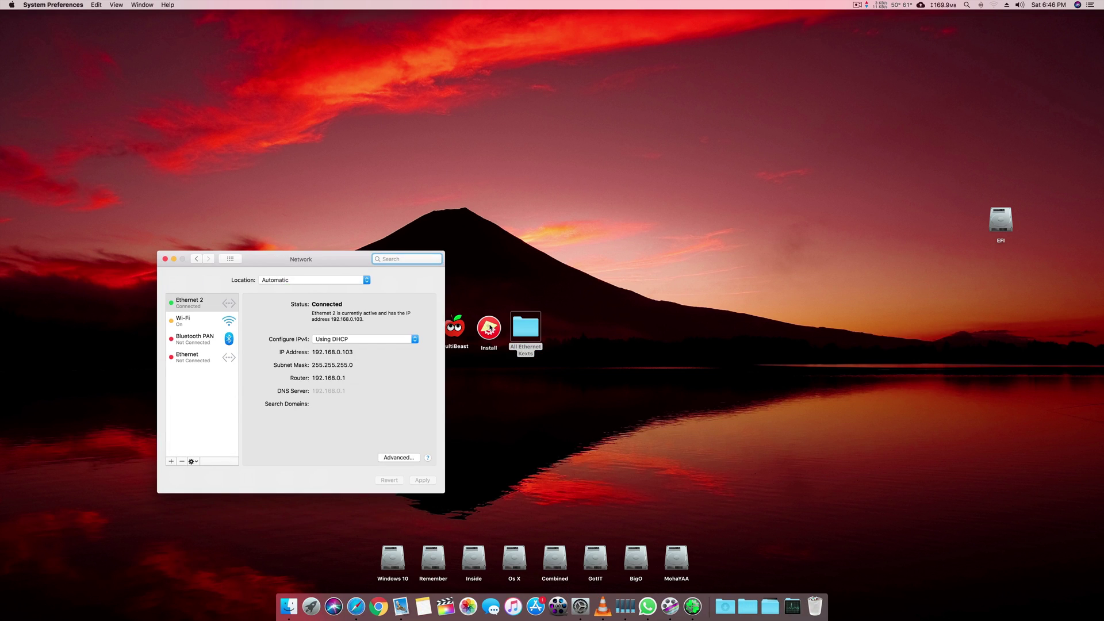
pyautogui.moveTo(347, 259); pyautogui.dragTo(764, 246)
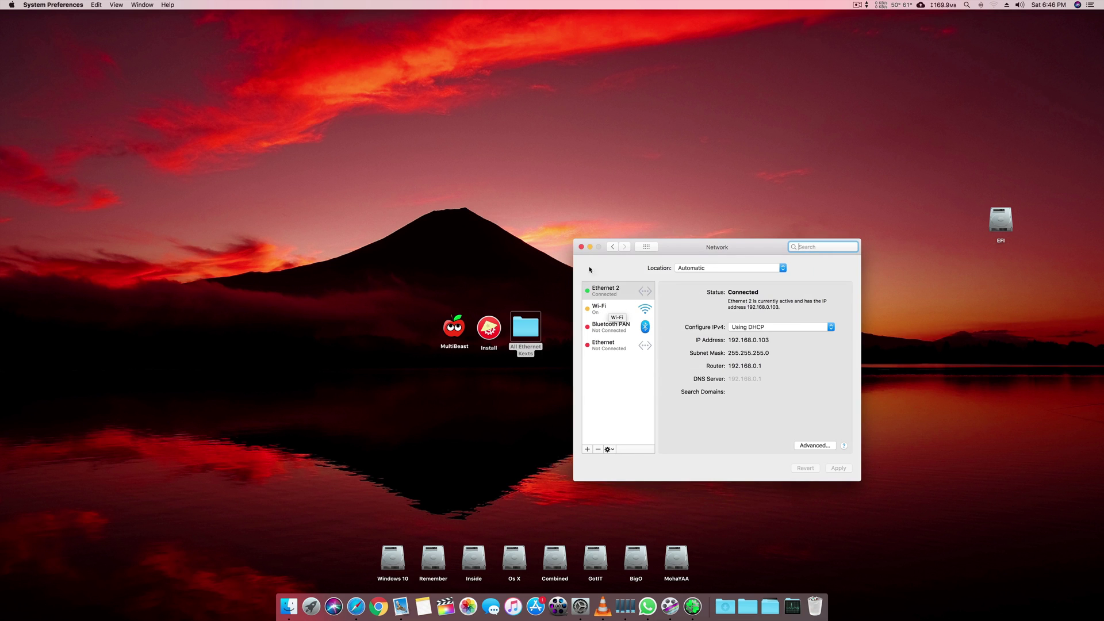
pyautogui.click(581, 246)
pyautogui.click(467, 325)
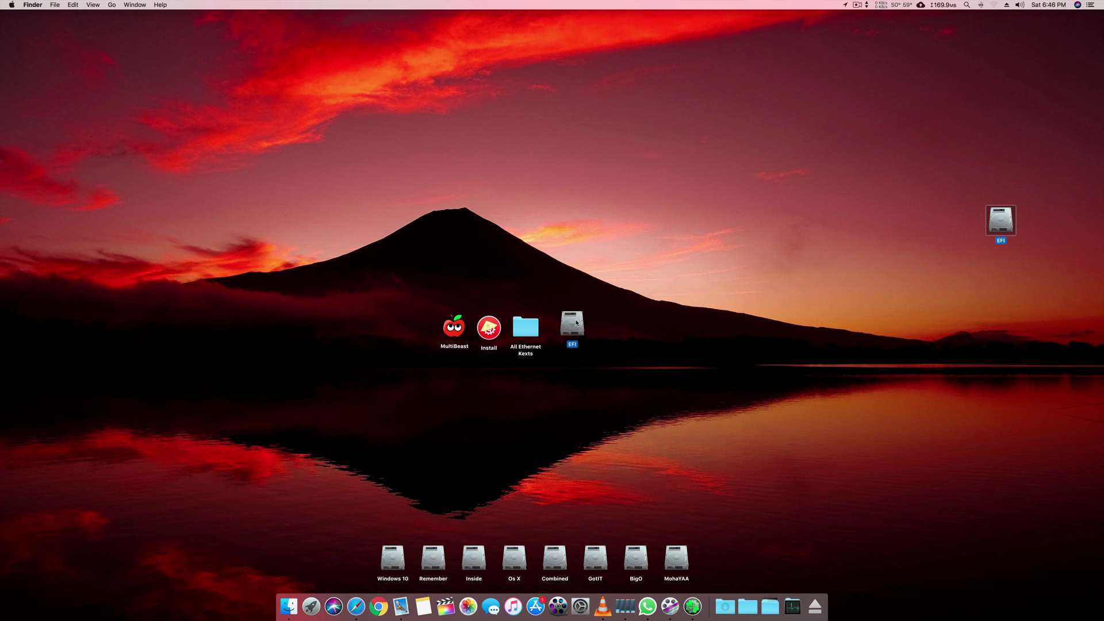
# Launch MultiBeast, tick RealtekRTL8111 v2.2.1 and IntelMausiEthernet v2.3.0 under Network, then close it.
pyautogui.click(439, 336)
pyautogui.doubleClick(452, 331)
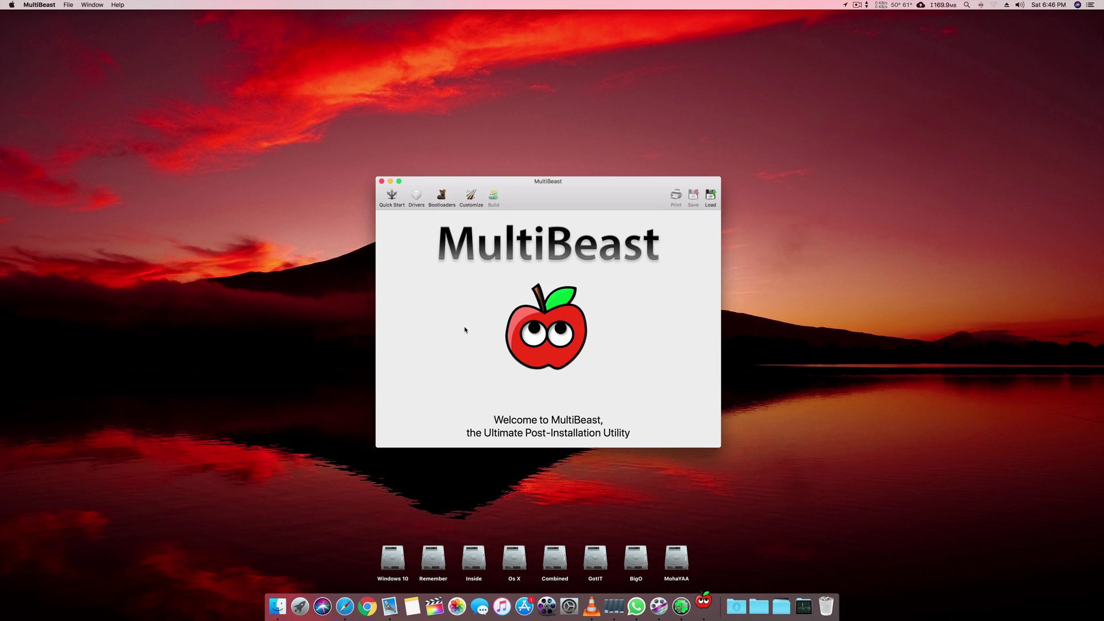
pyautogui.click(416, 198)
pyautogui.click(459, 240)
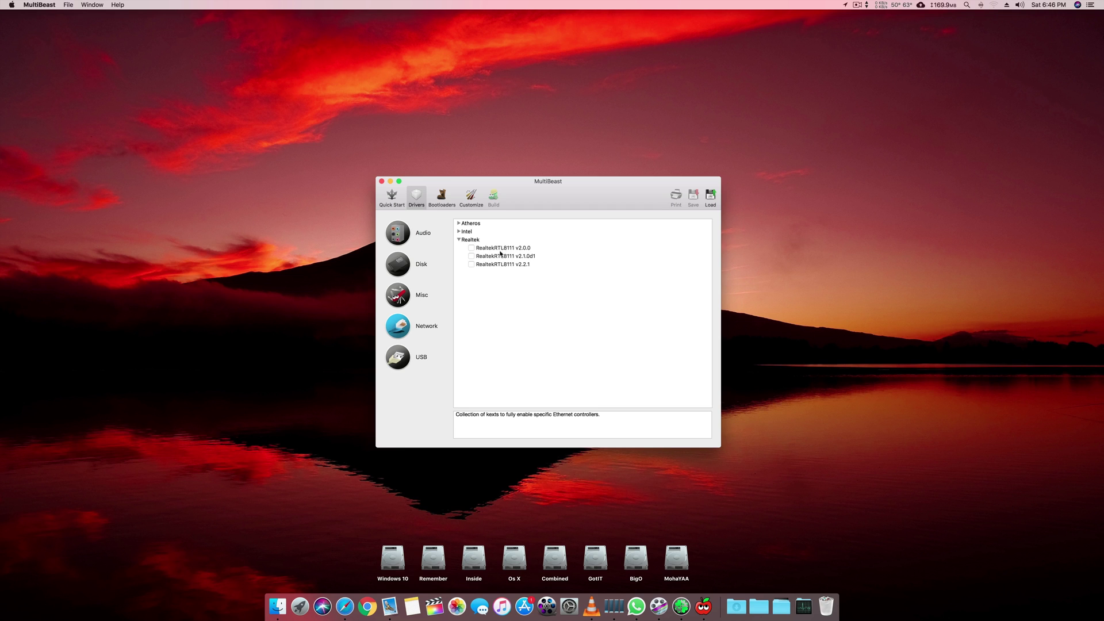
pyautogui.click(489, 251)
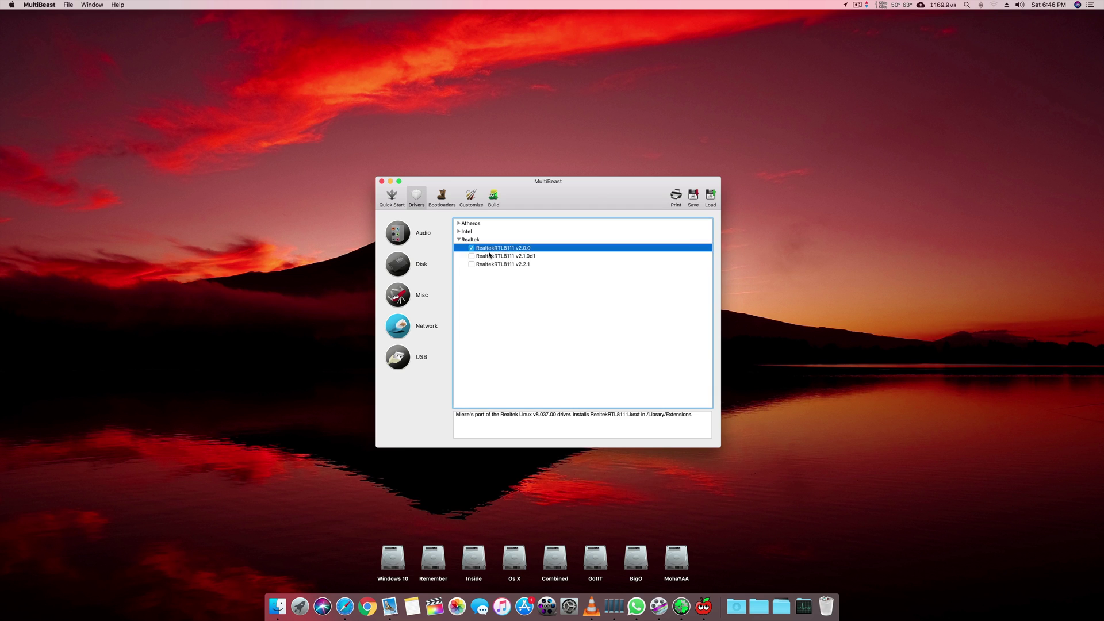
pyautogui.click(530, 264)
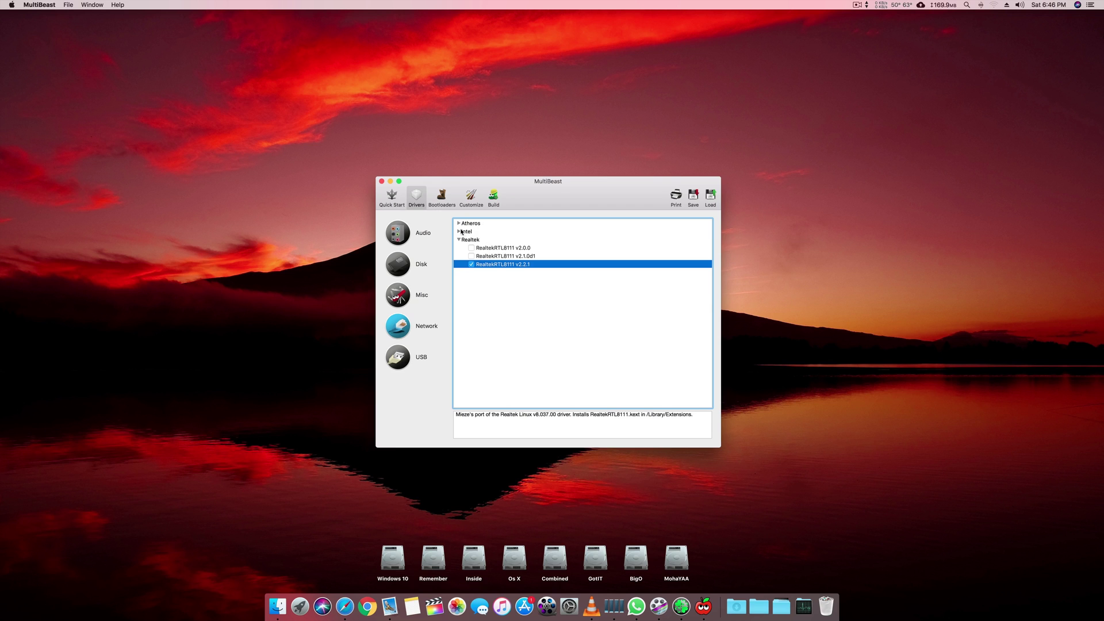
pyautogui.click(459, 231)
pyautogui.click(575, 289)
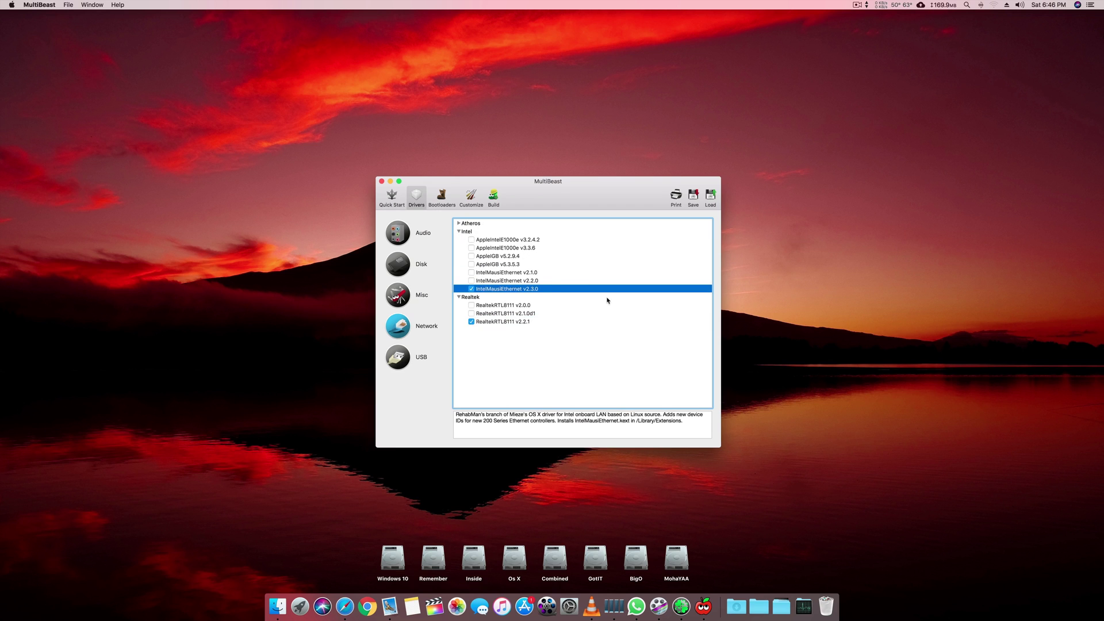
pyautogui.moveTo(563, 190); pyautogui.dragTo(849, 262)
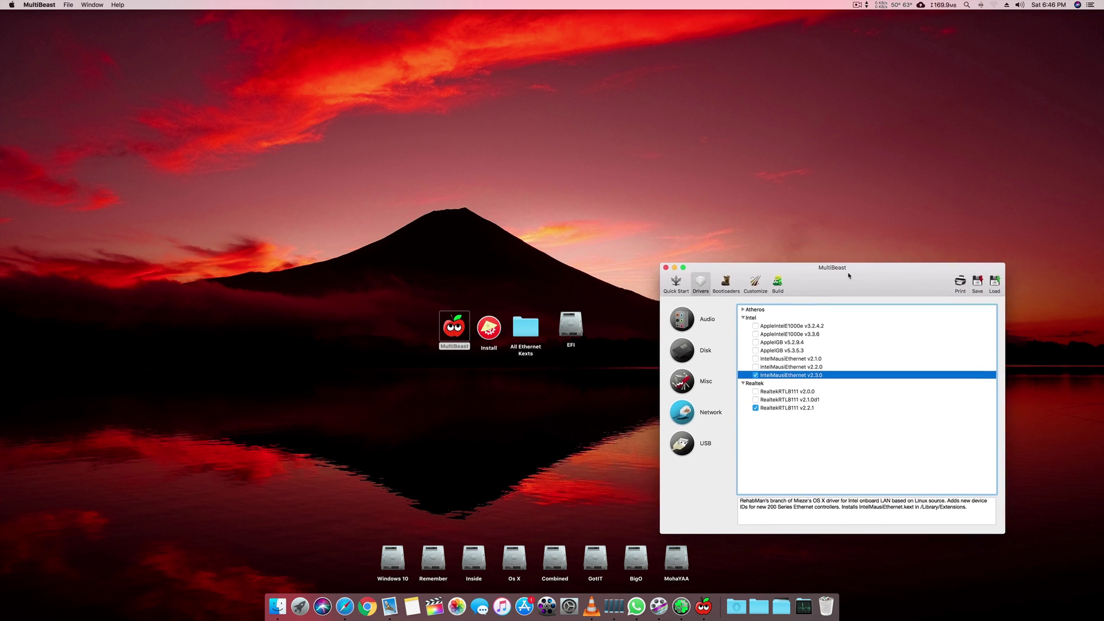
pyautogui.click(667, 254)
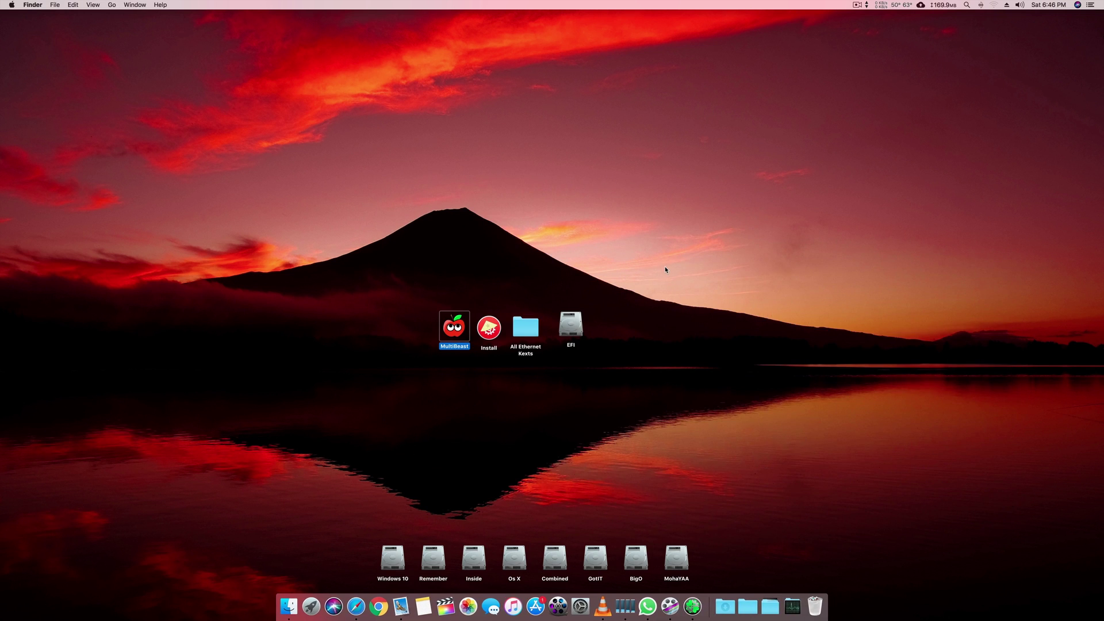